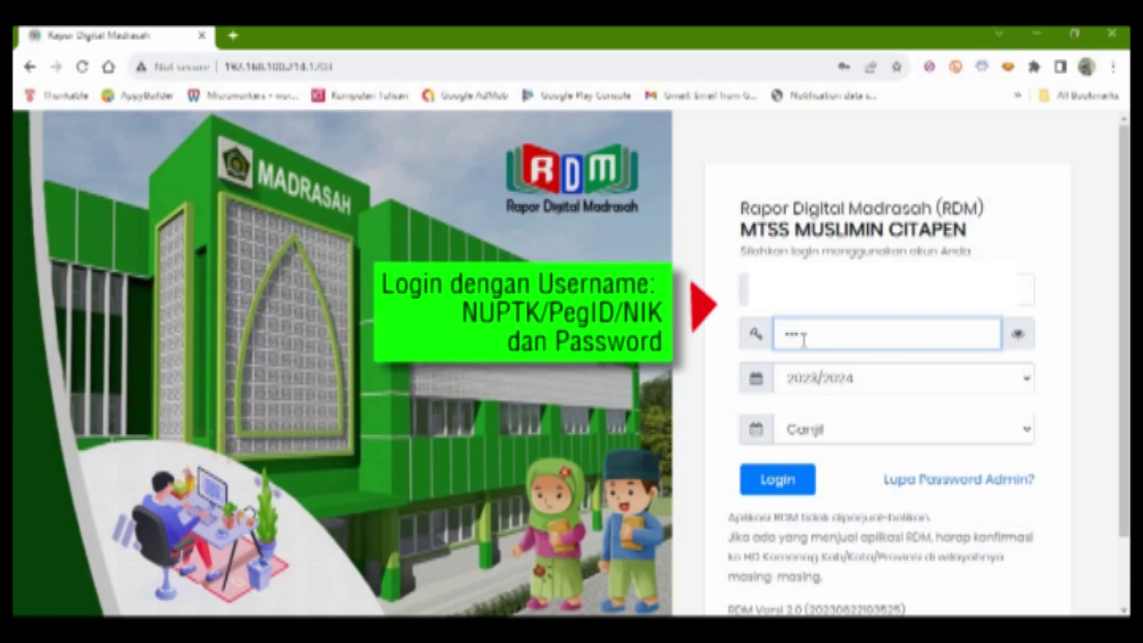
Step: Enter the account password, log in to the Rapor Digital Madrasah site and dismiss the offer to save the password
{"action": "type", "text": "••••••••••"}
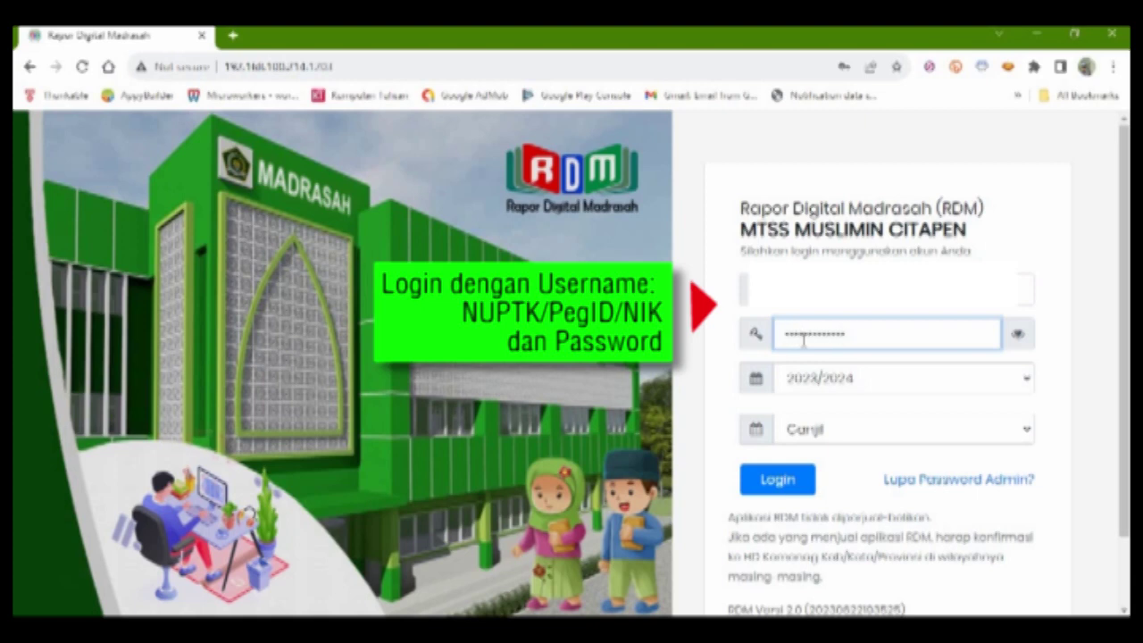
{"action": "left_click", "coordinate": [779, 482]}
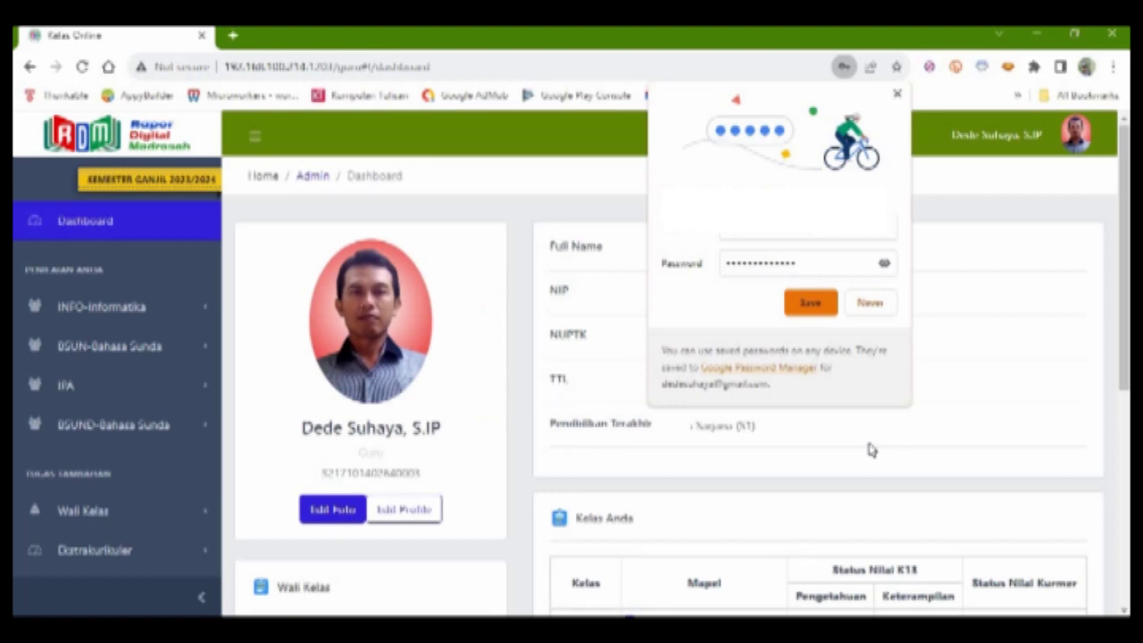
{"action": "left_click", "coordinate": [898, 95]}
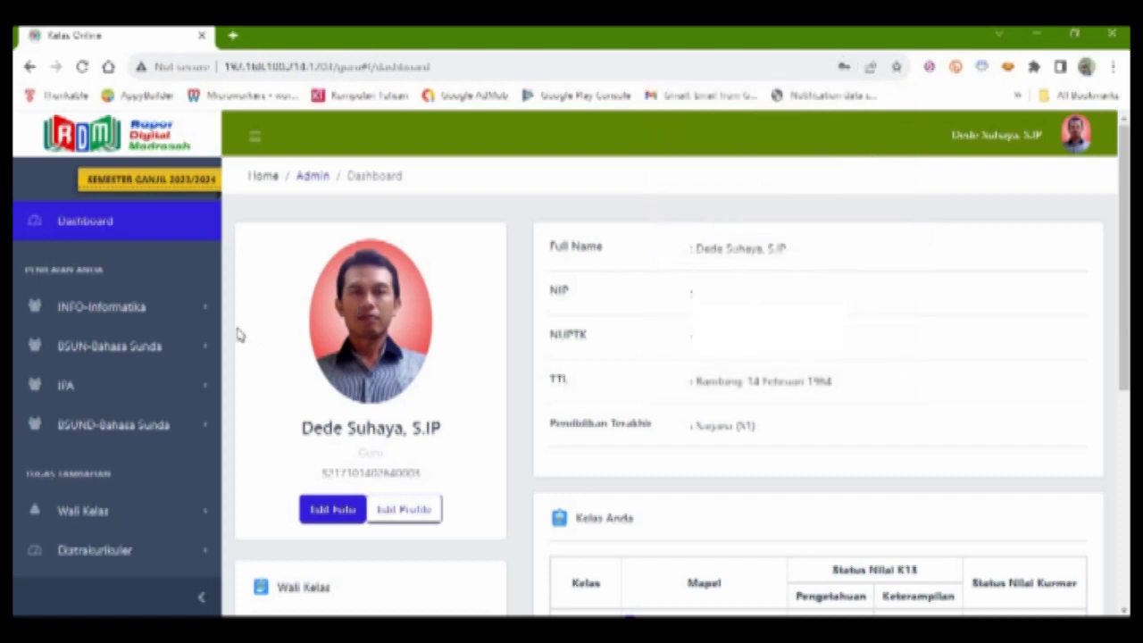
Step: Open class VII A under INFO-Informatika and view its grade weights (Bobot)
{"action": "left_click", "coordinate": [143, 312]}
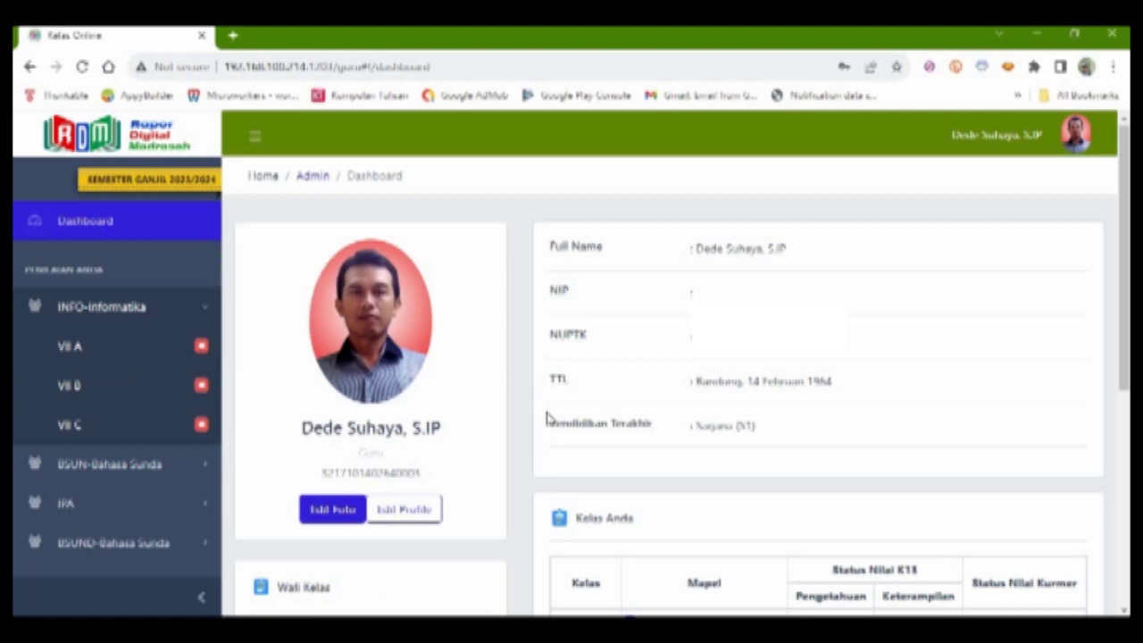
{"action": "left_click", "coordinate": [123, 355]}
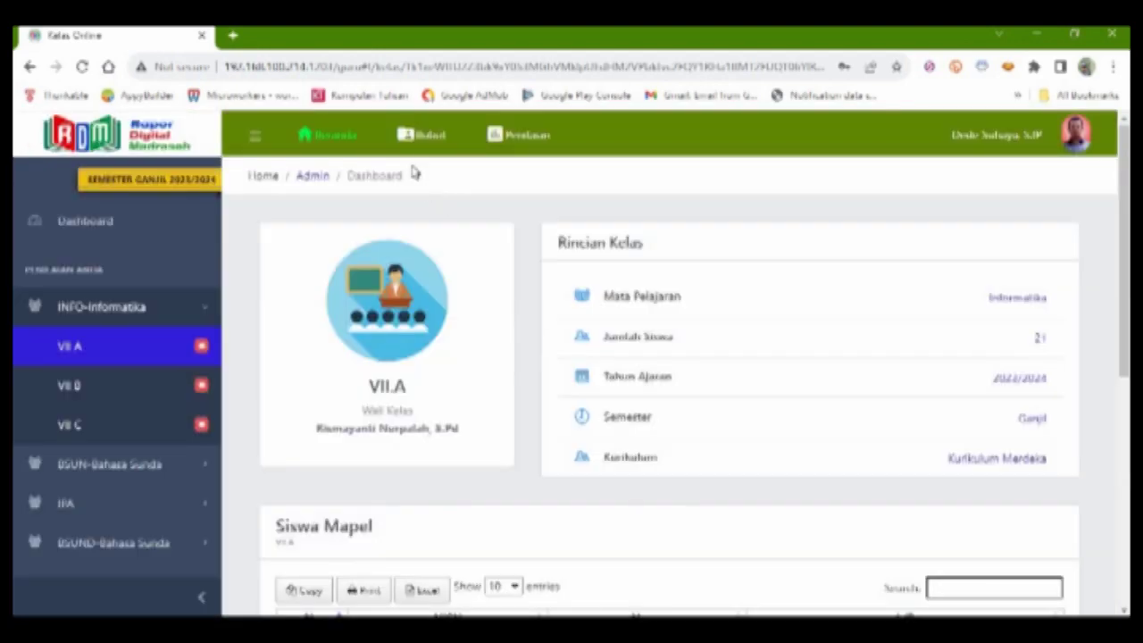
{"action": "left_click", "coordinate": [424, 145]}
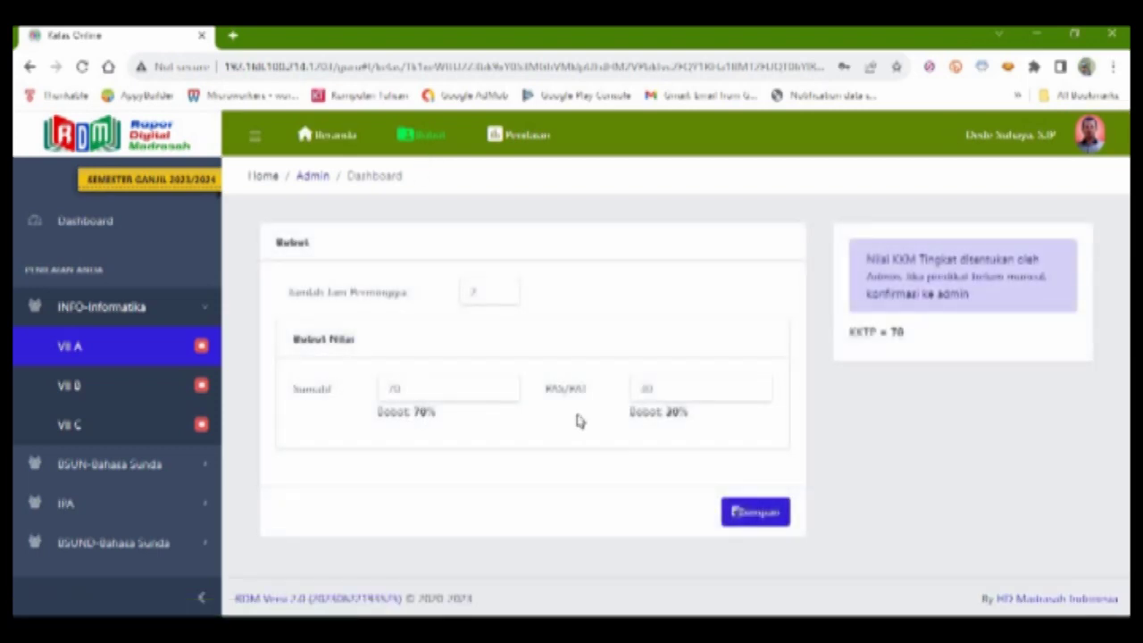
Step: Export the summative grade template for Informatika VII.A and save it in Downloads as Nilai Sumatif-VII.A-Informatika.xlsx
{"action": "left_click", "coordinate": [525, 147]}
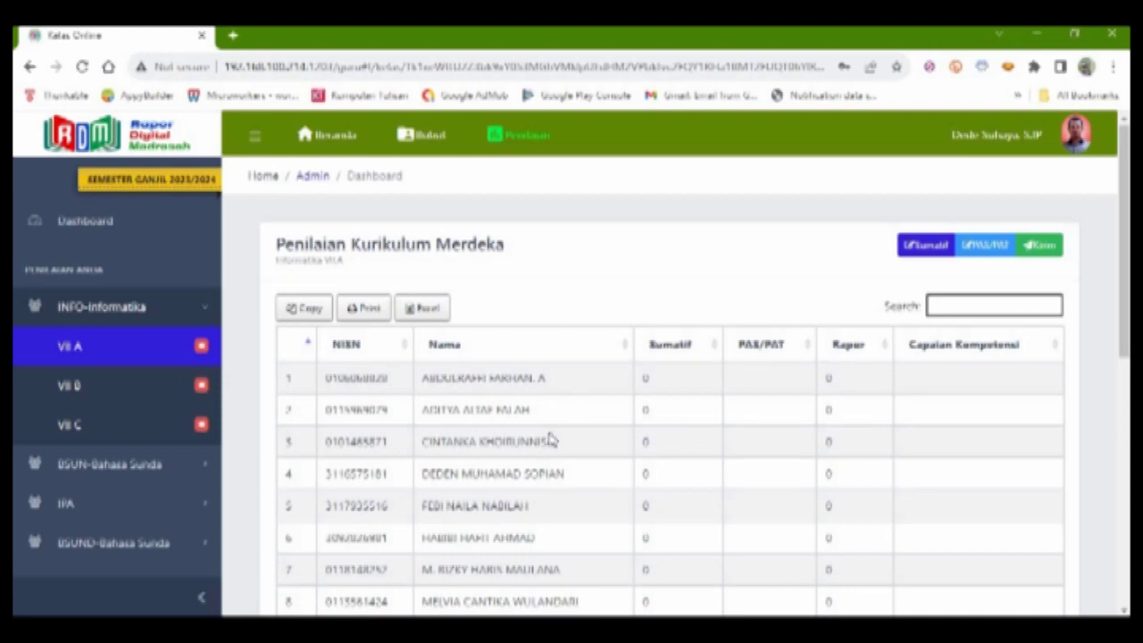
{"action": "left_click", "coordinate": [927, 247]}
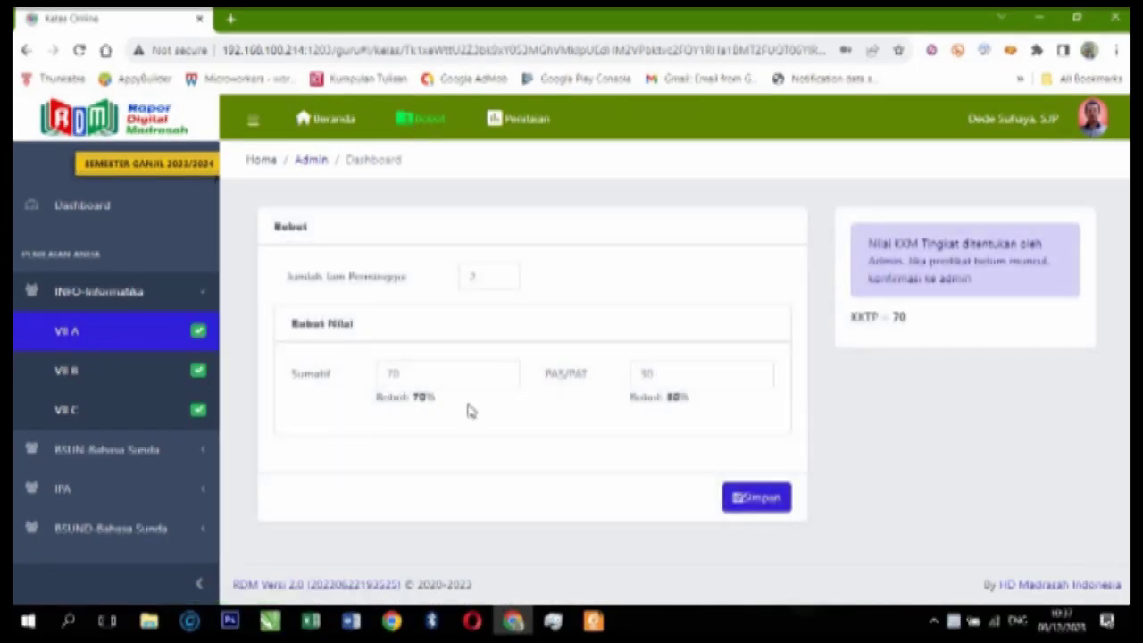
{"action": "left_click", "coordinate": [504, 130]}
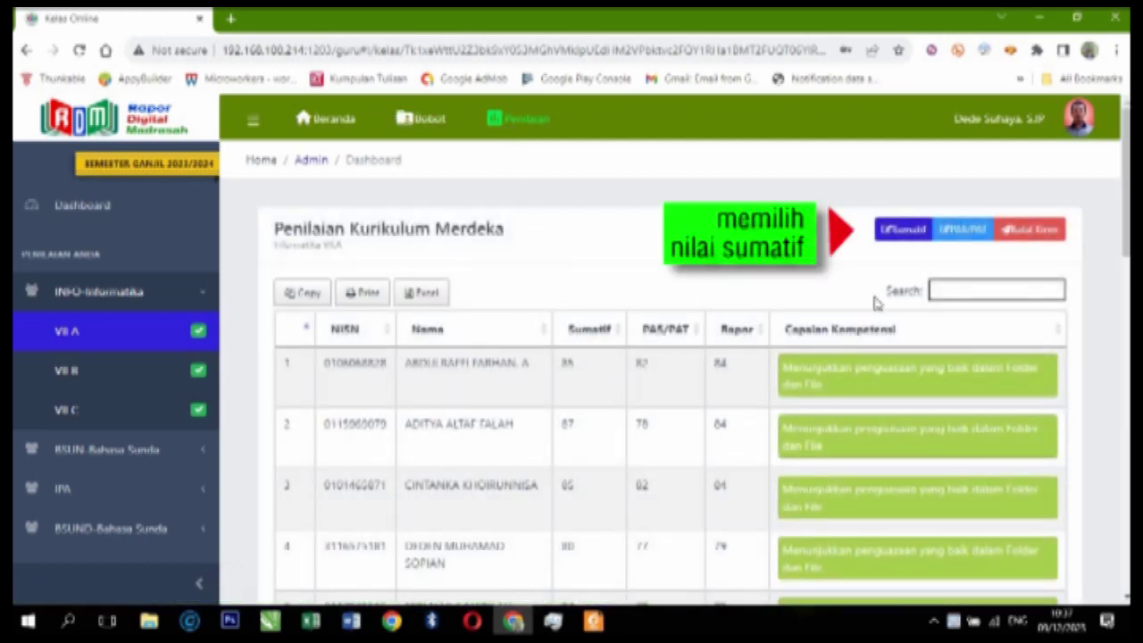
{"action": "left_click", "coordinate": [905, 230]}
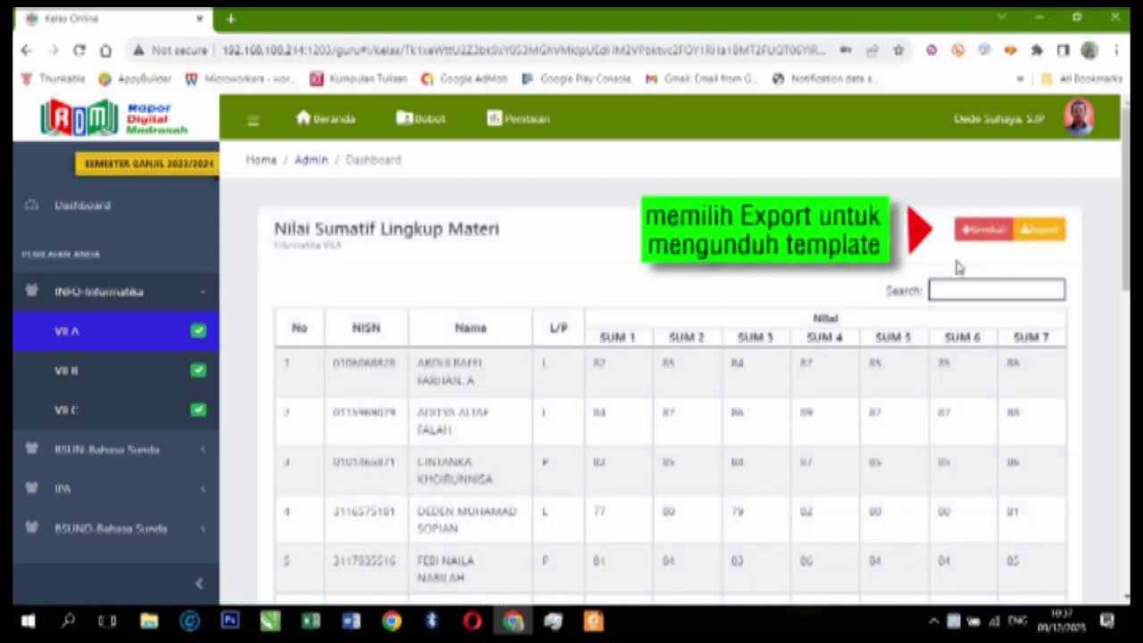
{"action": "left_click", "coordinate": [1043, 234]}
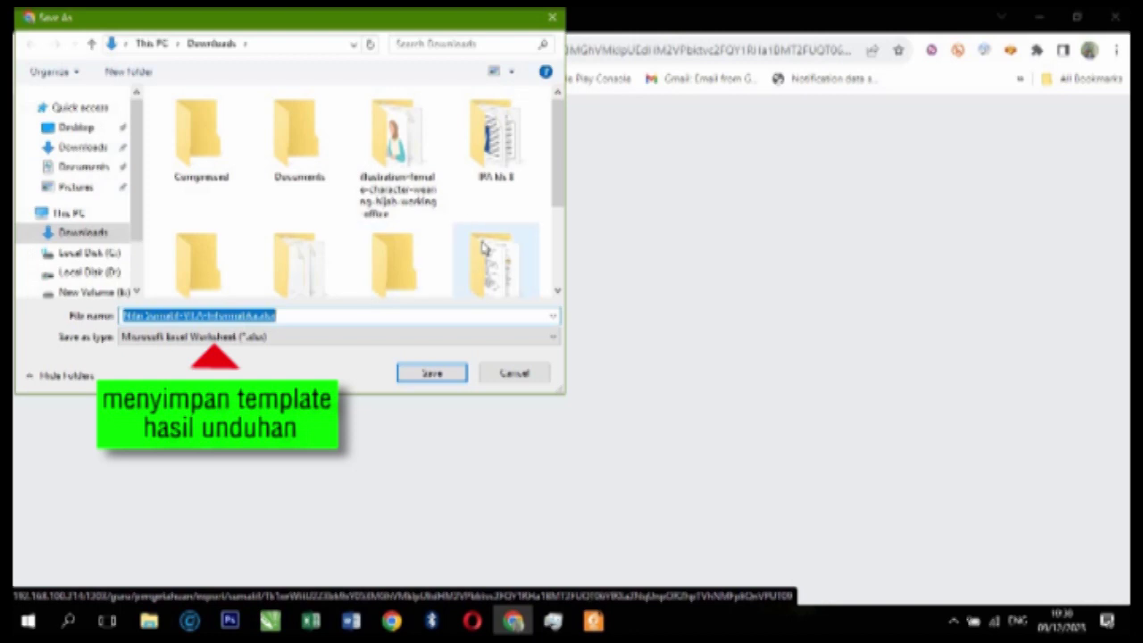
{"action": "left_click_drag", "start_coordinate": [559, 189], "coordinate": [557, 284]}
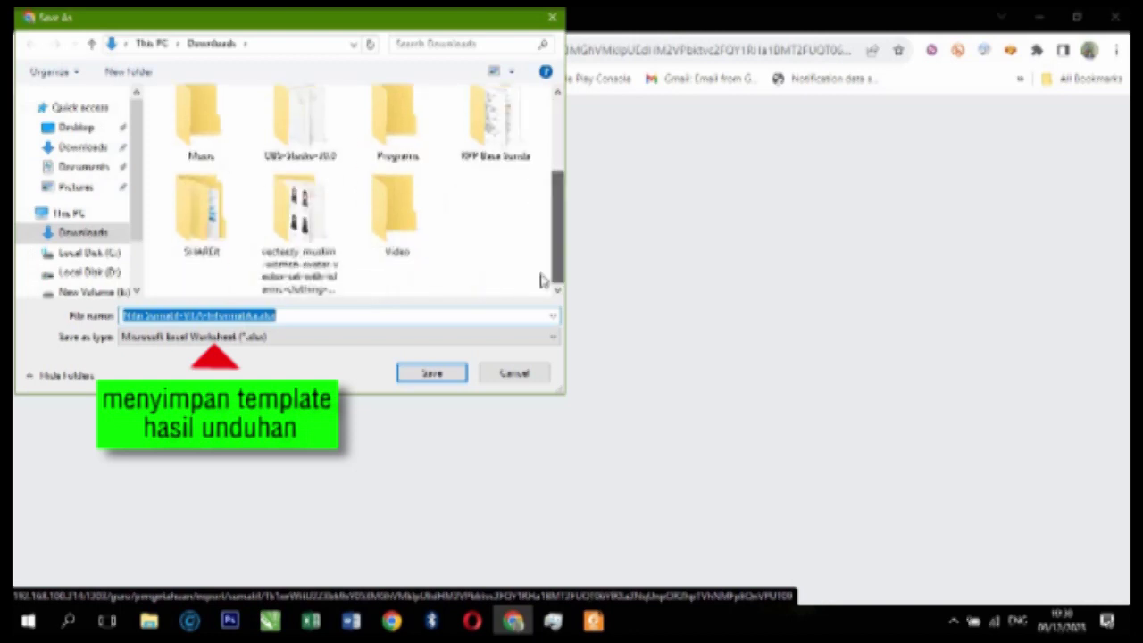
{"action": "left_click", "coordinate": [445, 380]}
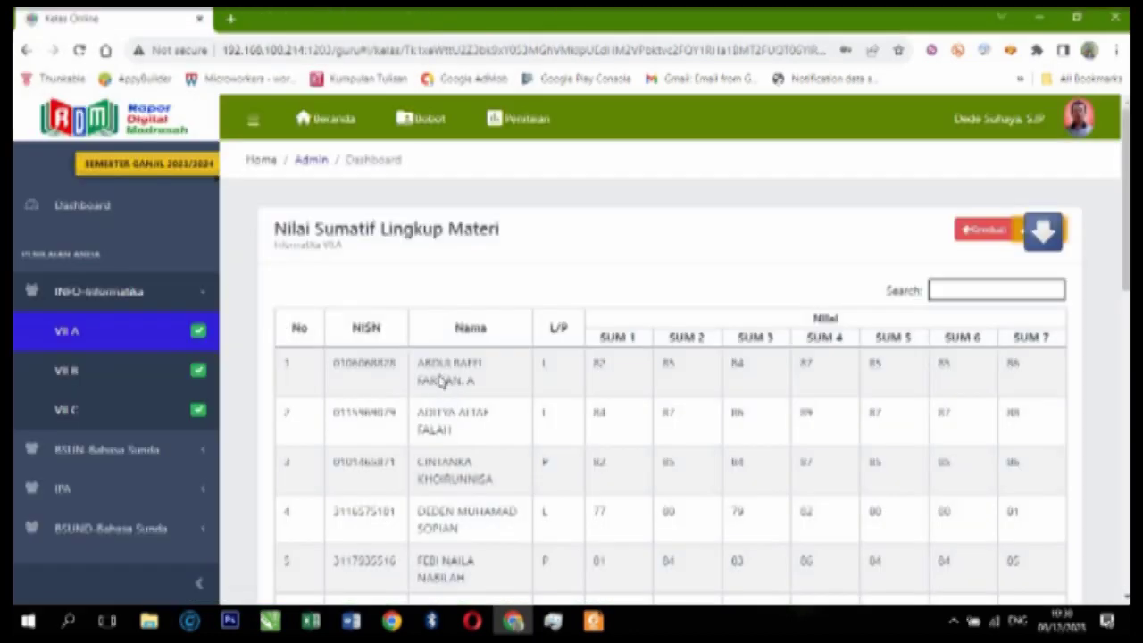
Step: Export the PAS/PAT grade template for Informatika VII.A, save it in Downloads as Nilai PAS-VII.A-Informatika.xlsx, and return to the assessment page
{"action": "left_click", "coordinate": [977, 237]}
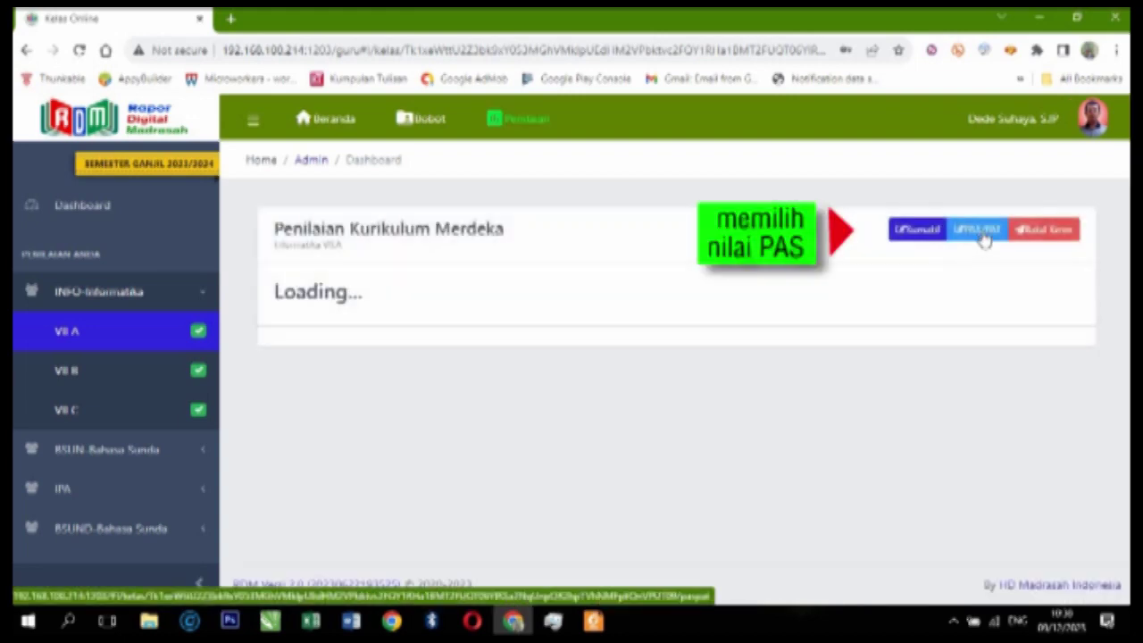
{"action": "left_click", "coordinate": [980, 233]}
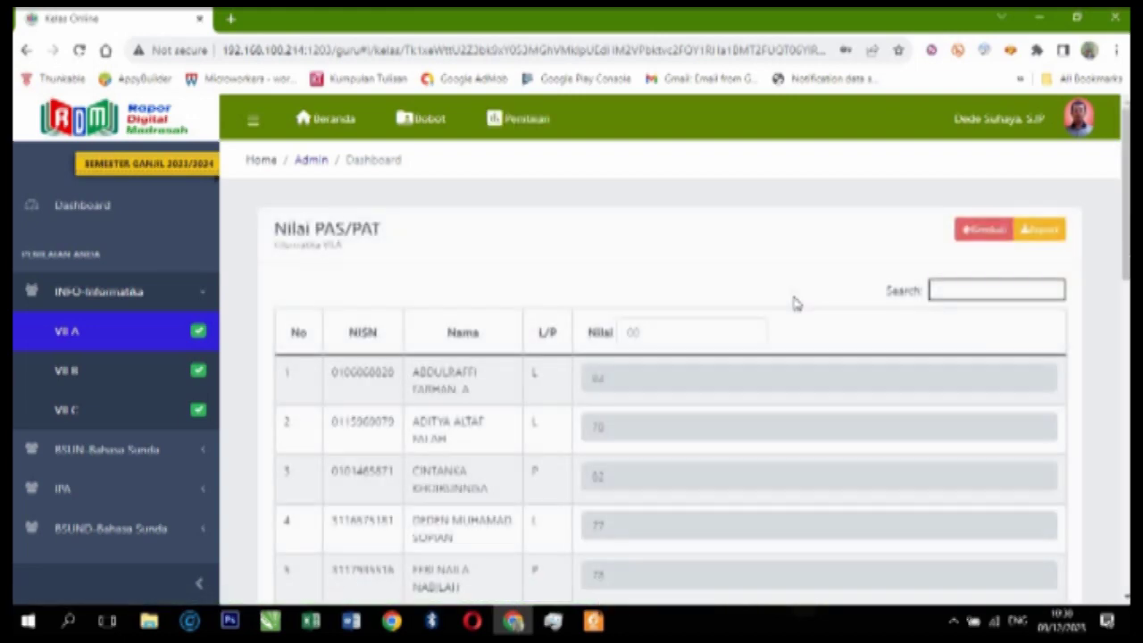
{"action": "left_click", "coordinate": [1035, 230]}
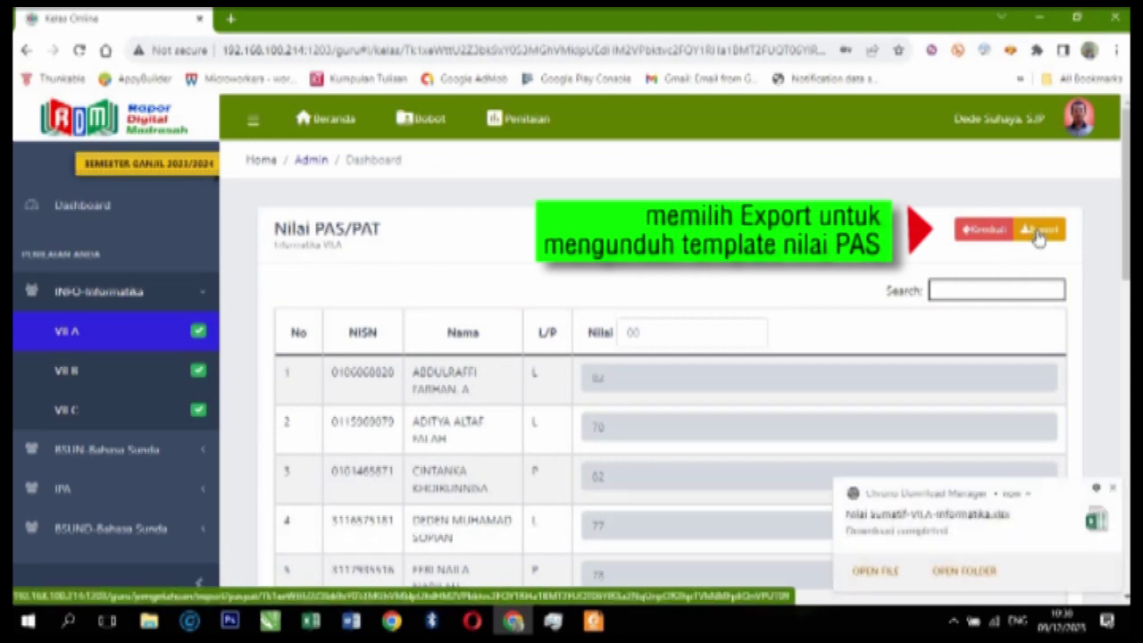
{"action": "left_click", "coordinate": [1039, 234]}
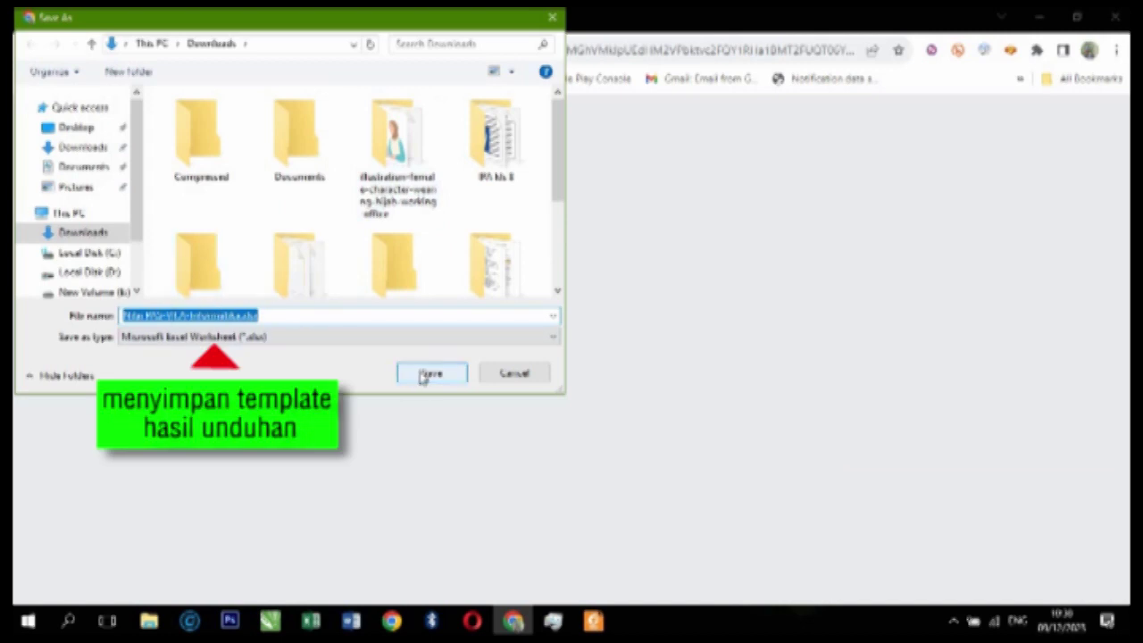
{"action": "left_click", "coordinate": [428, 374]}
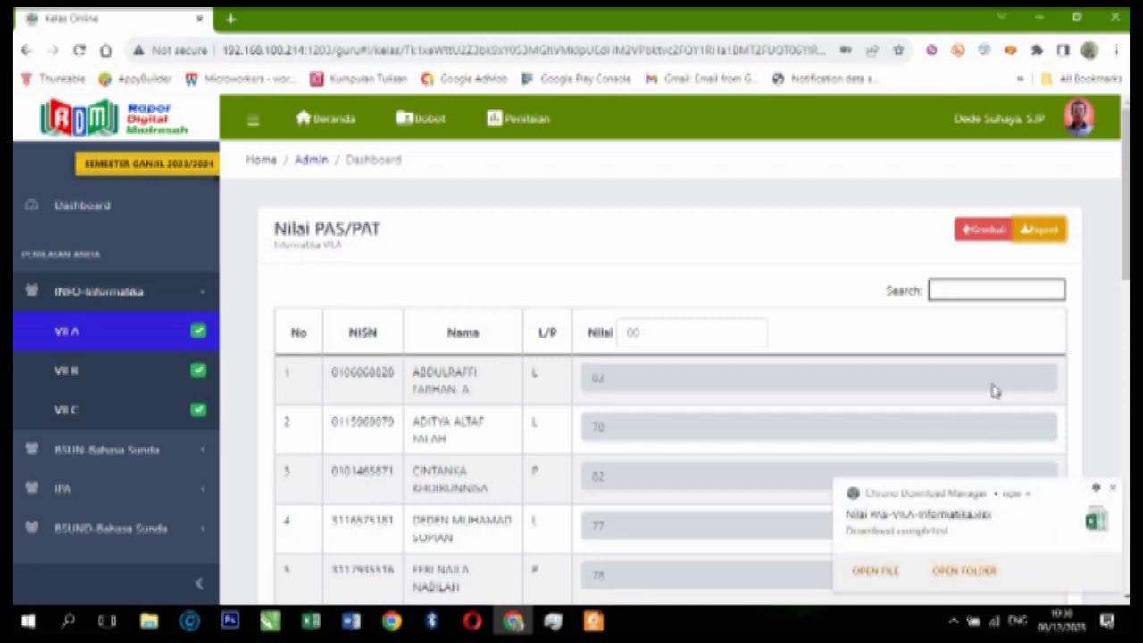
{"action": "left_click", "coordinate": [982, 231]}
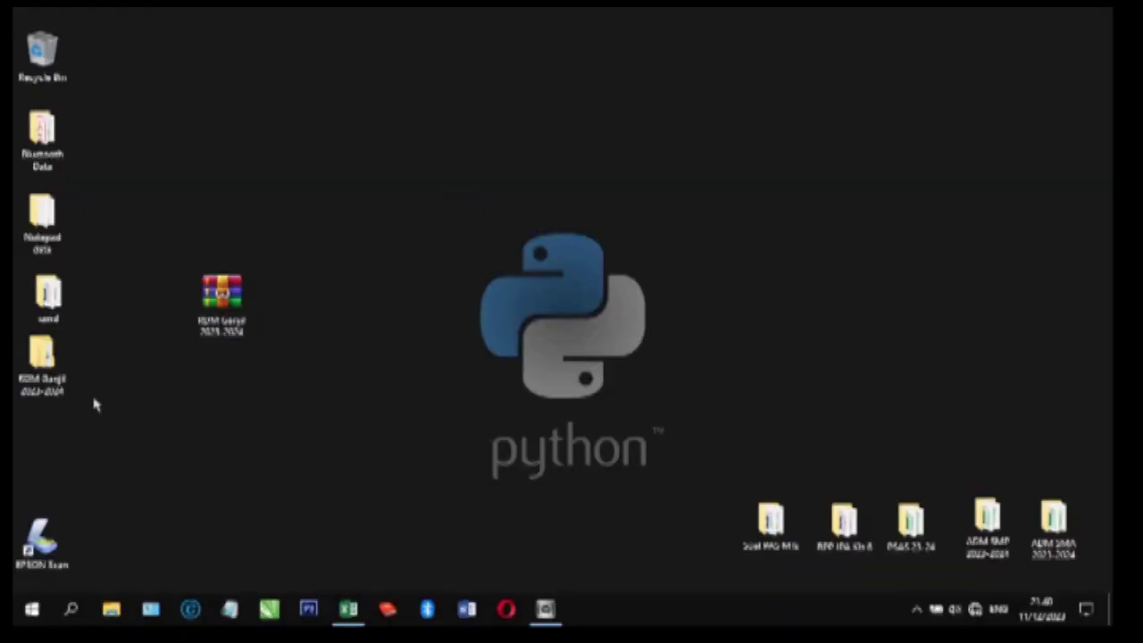
Step: Open the Pendidikan Pancasila VII.A summative grade template from folder 7A inside the desktop folder RDM Ganjil 2023-2024
{"action": "double_click", "coordinate": [72, 364]}
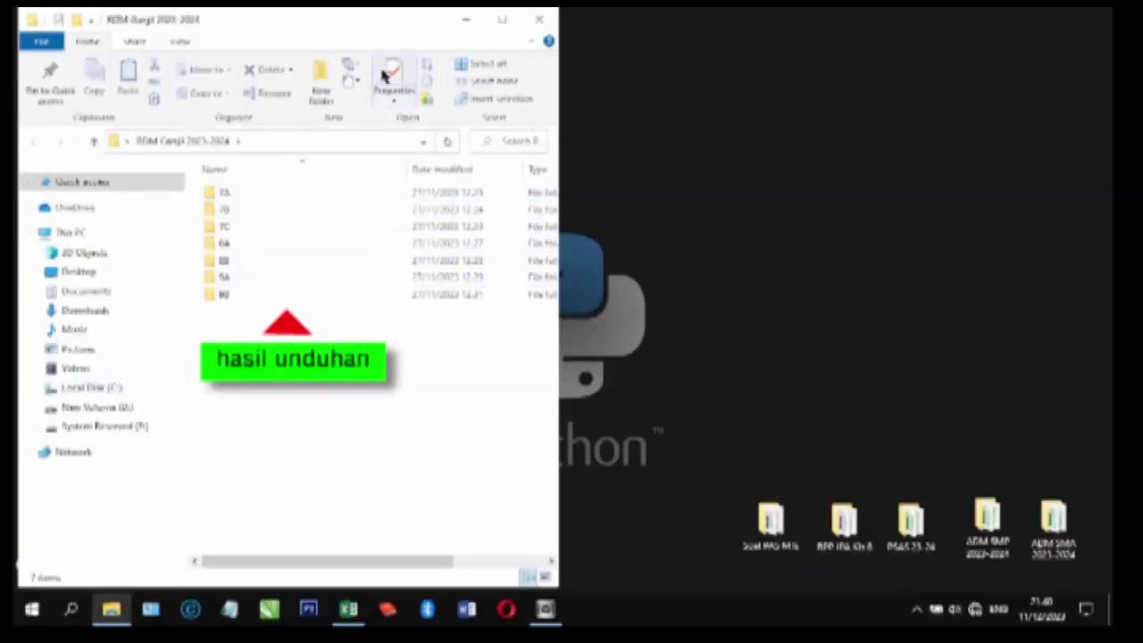
{"action": "left_click_drag", "start_coordinate": [373, 26], "coordinate": [414, 34]}
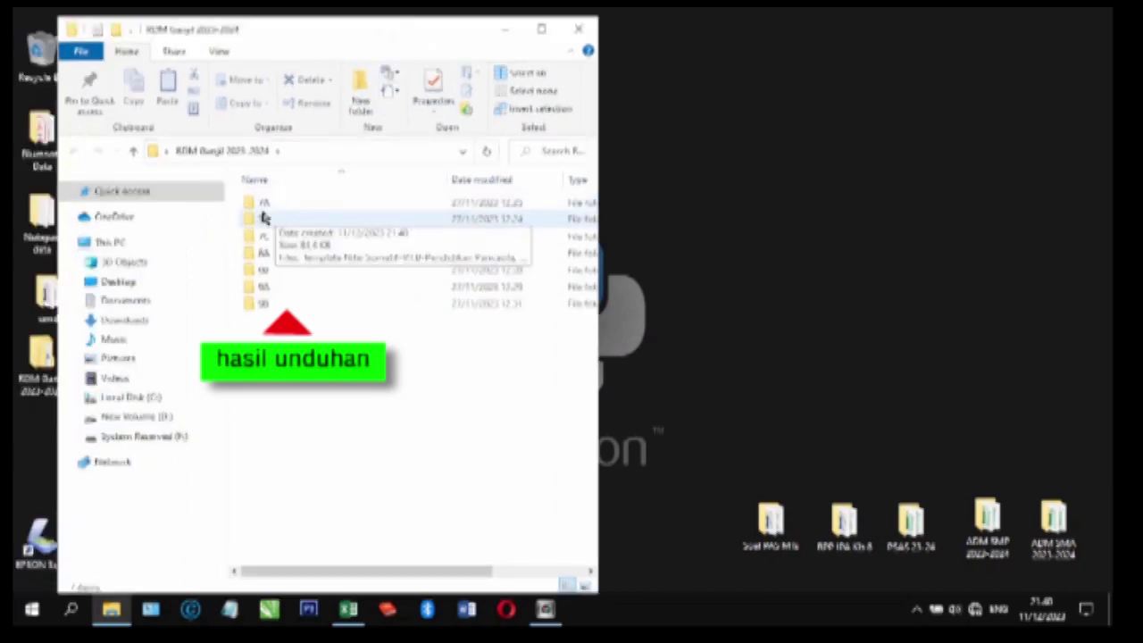
{"action": "double_click", "coordinate": [253, 204]}
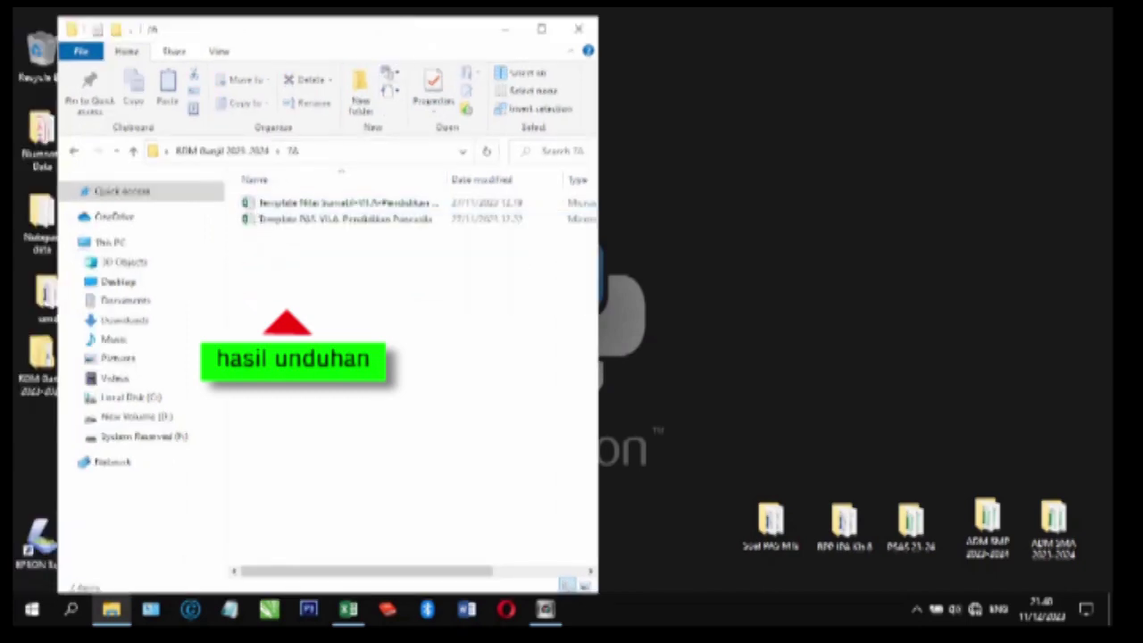
{"action": "left_click", "coordinate": [250, 203]}
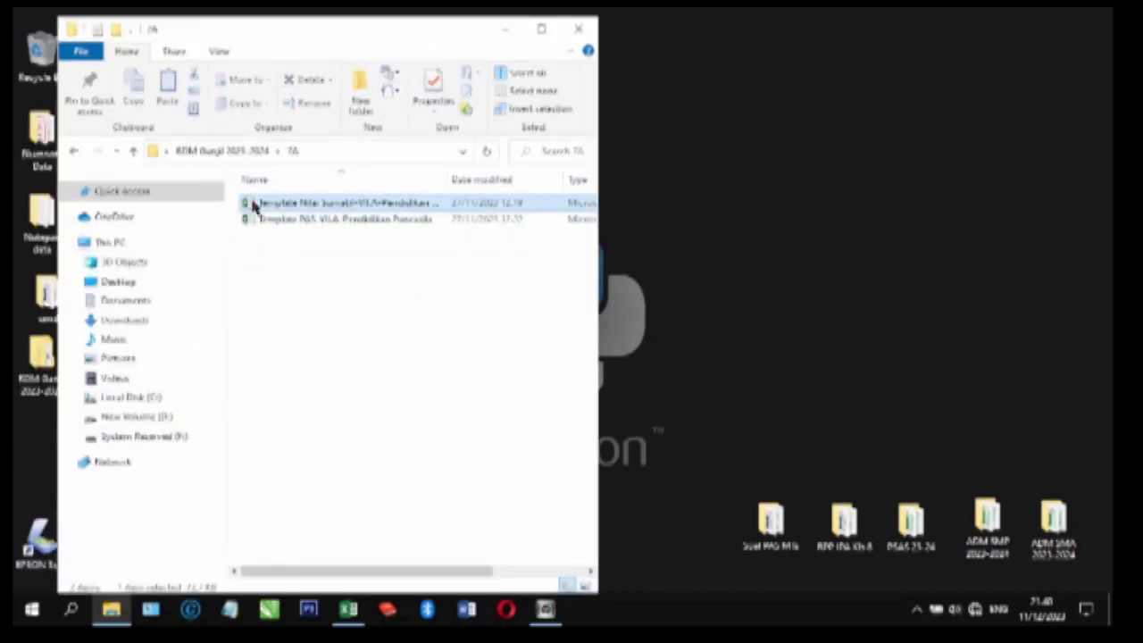
{"action": "key", "text": "Return"}
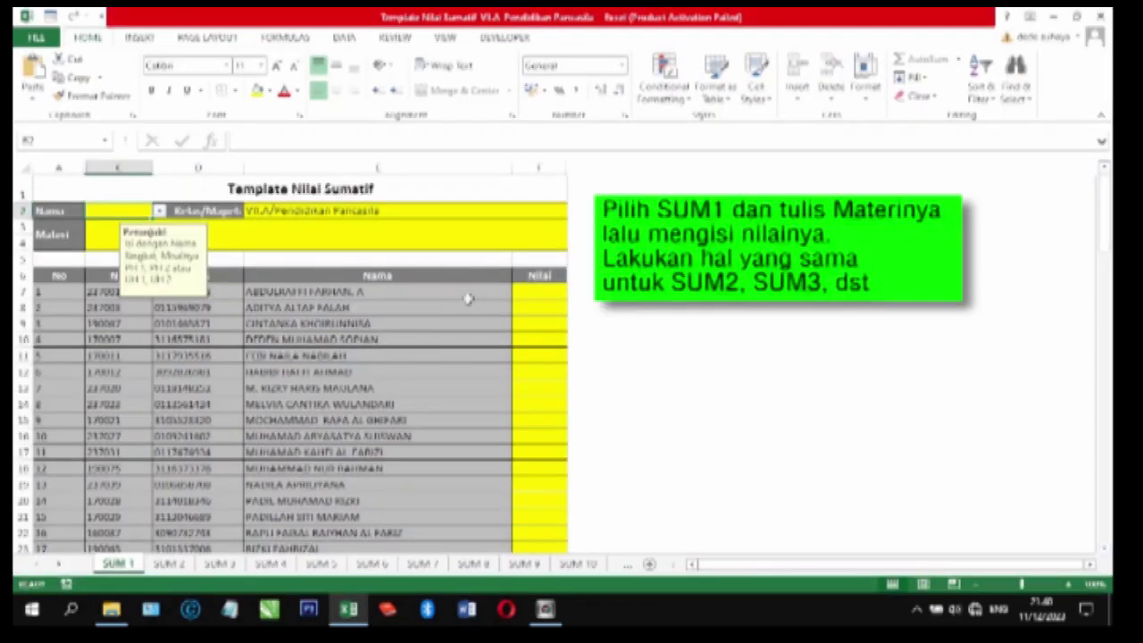
Step: Set the Nama cell to SUM 1, SUM 2 and SUM 3 on the first three sheets respectively
{"action": "left_click_drag", "start_coordinate": [1107, 230], "coordinate": [1109, 202]}
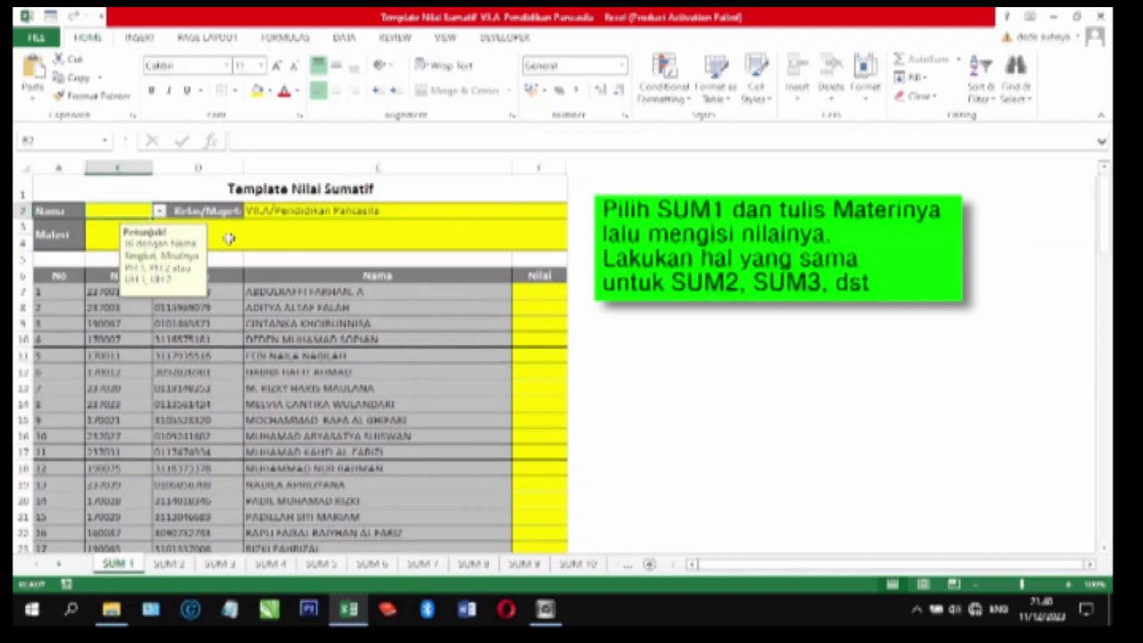
{"action": "left_click", "coordinate": [159, 212]}
{"action": "left_click", "coordinate": [125, 224]}
{"action": "left_click", "coordinate": [173, 570]}
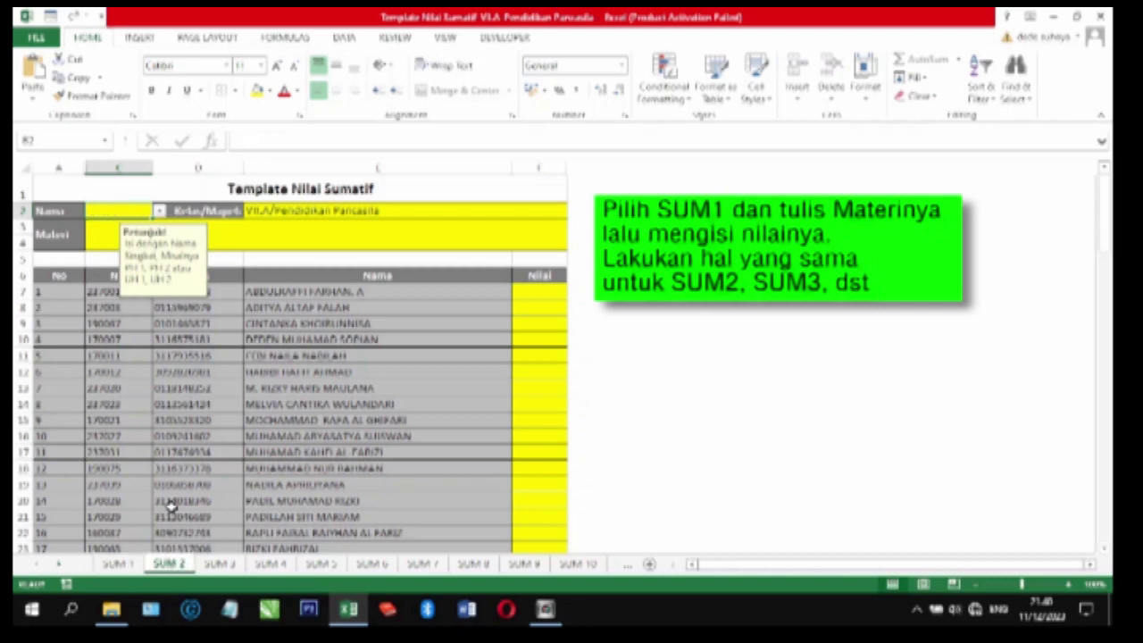
{"action": "left_click", "coordinate": [159, 212]}
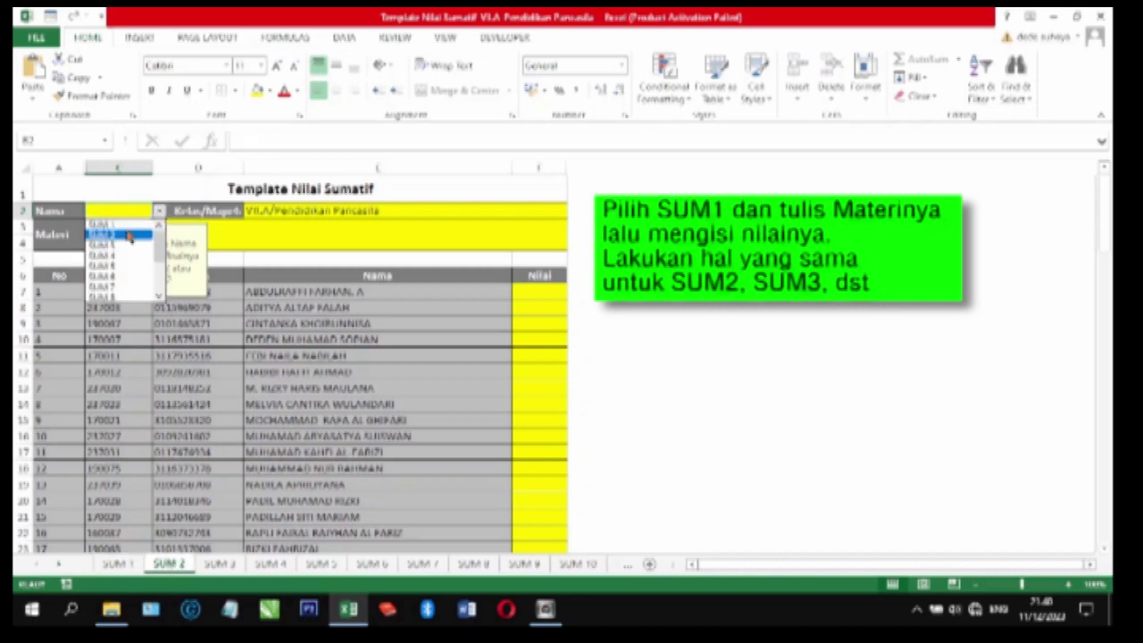
{"action": "left_click", "coordinate": [134, 231]}
{"action": "left_click", "coordinate": [220, 566]}
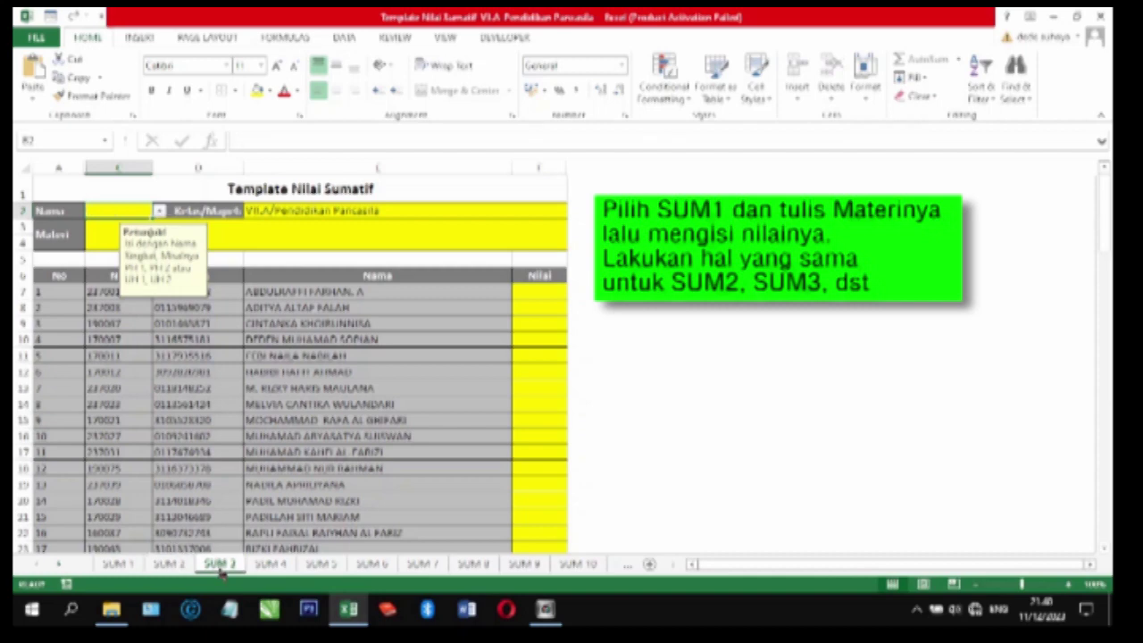
{"action": "left_click", "coordinate": [159, 212]}
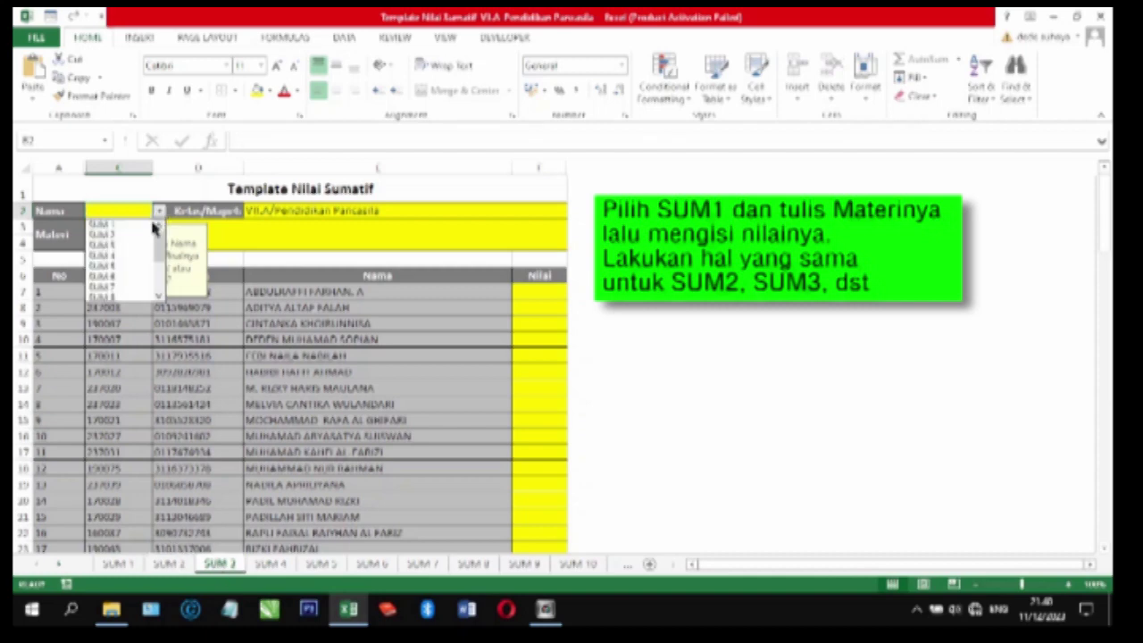
{"action": "left_click", "coordinate": [125, 241]}
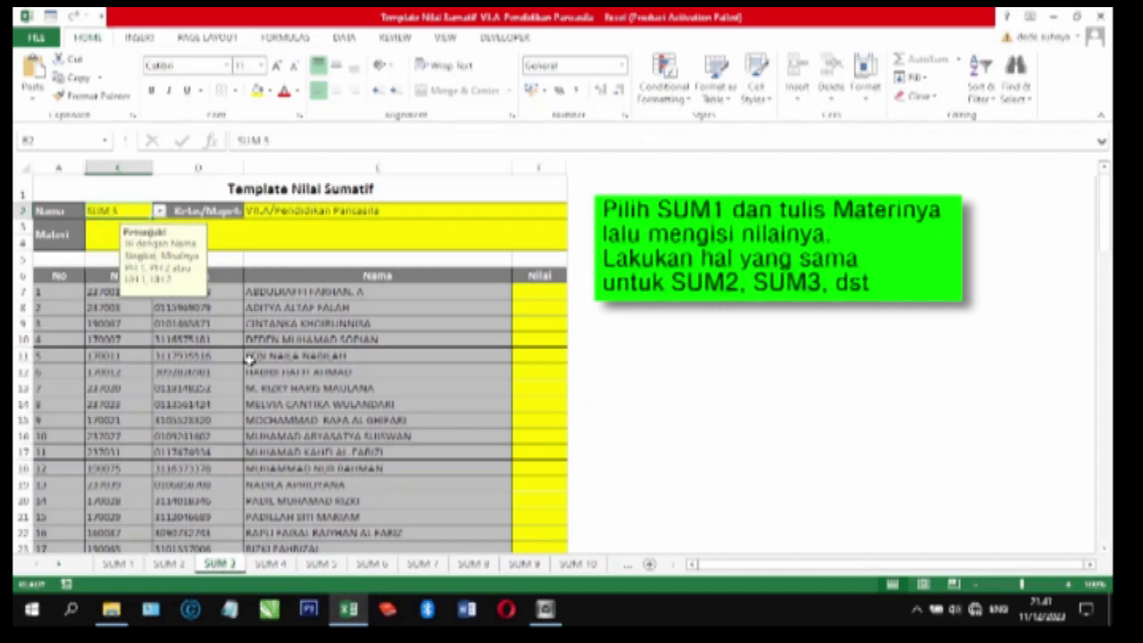
Step: Enter "Pengenalan Antarmuka Pengguna" as the Materi on the SUM 1 sheet
{"action": "left_click", "coordinate": [117, 566]}
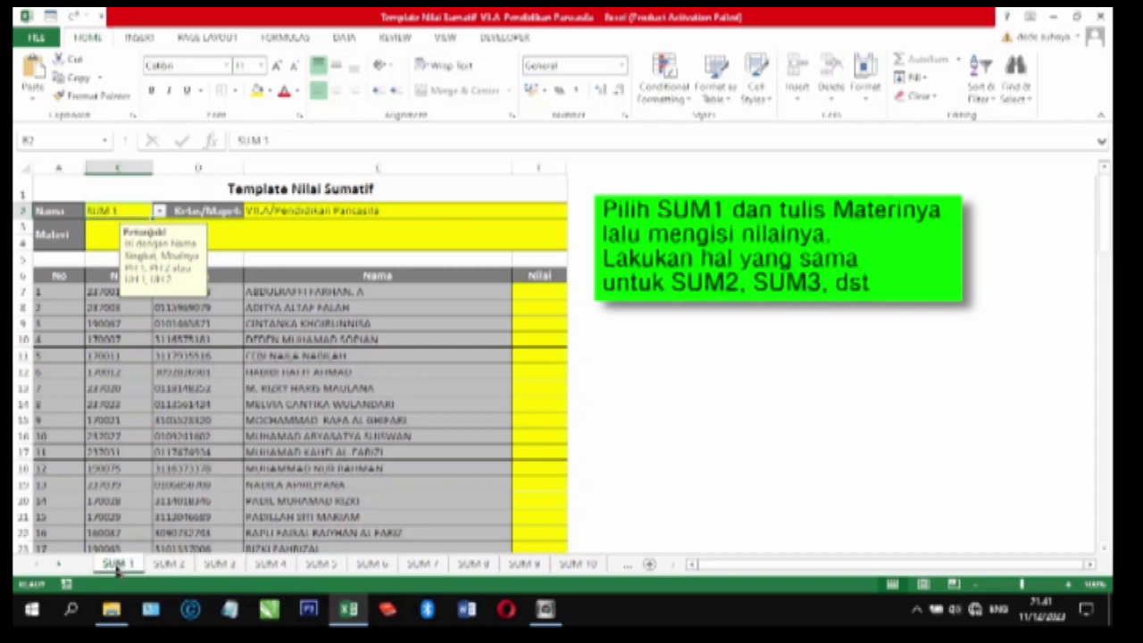
{"action": "left_click", "coordinate": [132, 234]}
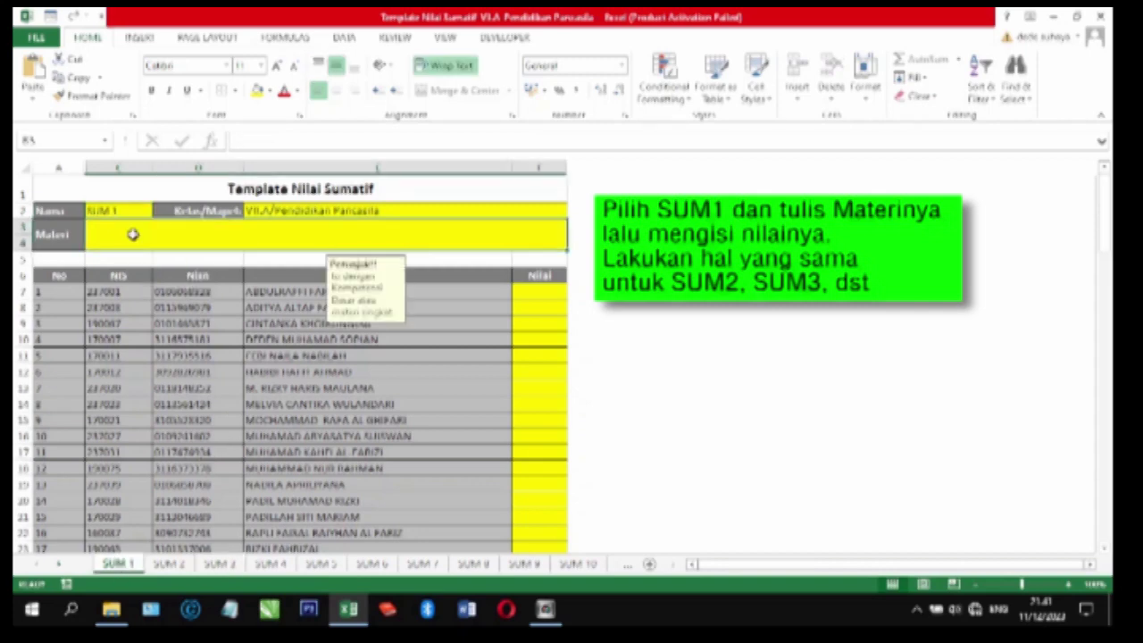
{"action": "type", "text": "Pengenalan Antarmuka Pengguna"}
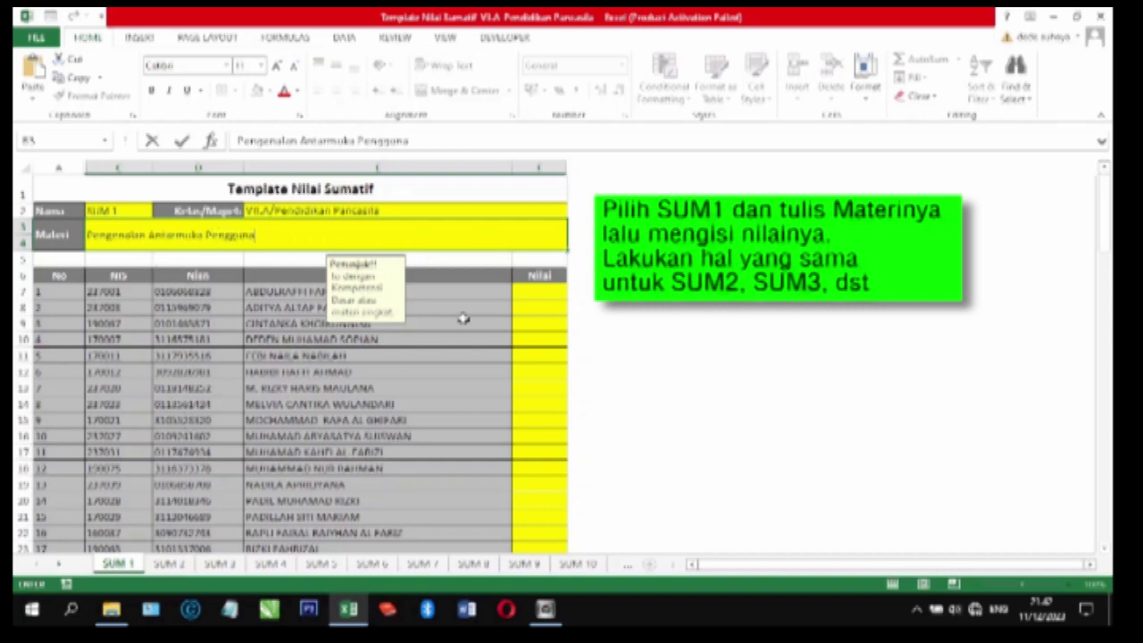
Step: Enter the Nilai grades 80 and 85 for the first two students on the SUM 1 sheet
{"action": "left_click", "coordinate": [535, 293]}
{"action": "type", "text": "80"}
{"action": "left_click", "coordinate": [529, 308]}
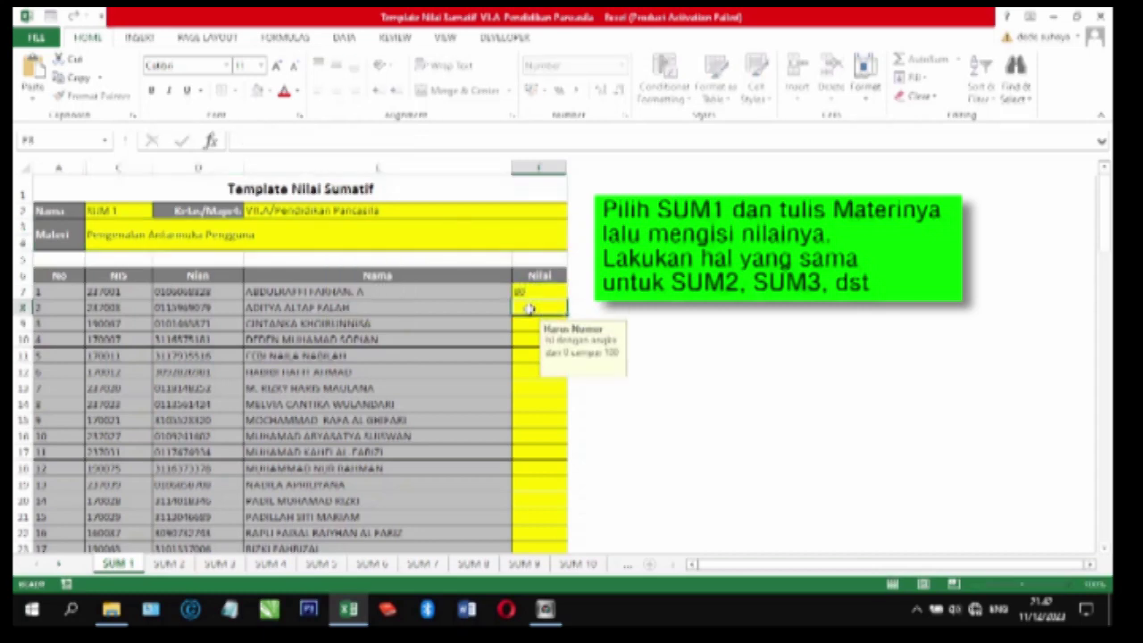
{"action": "type", "text": "85"}
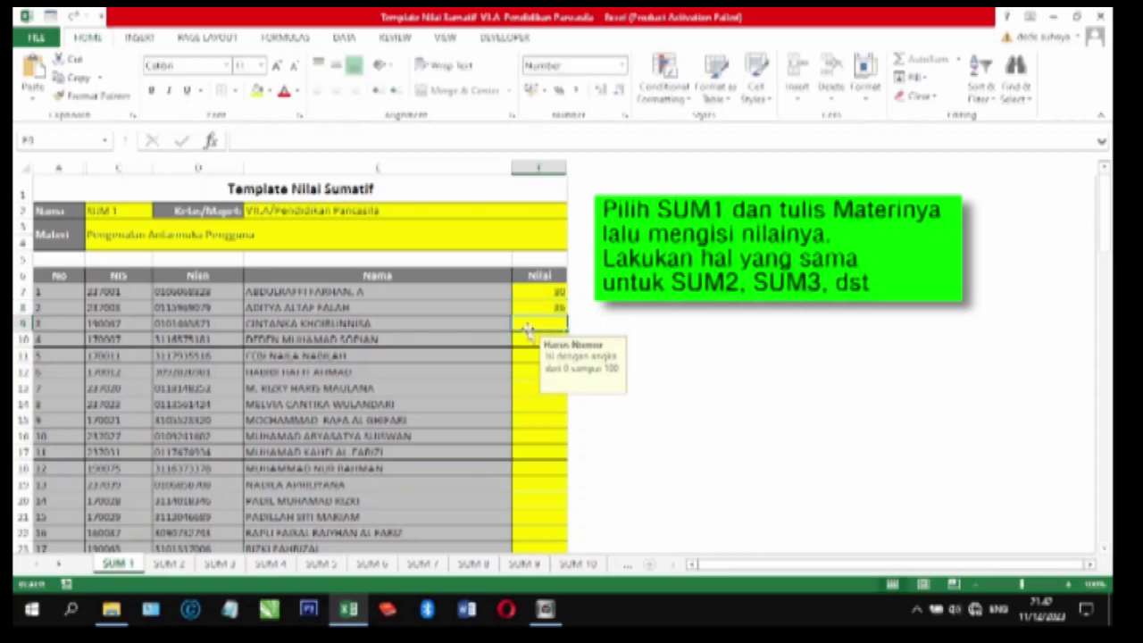
Step: Enter the Nilai grade 78 for the third student on the SUM 1 sheet
{"action": "type", "text": "78"}
{"action": "left_click", "coordinate": [528, 357]}
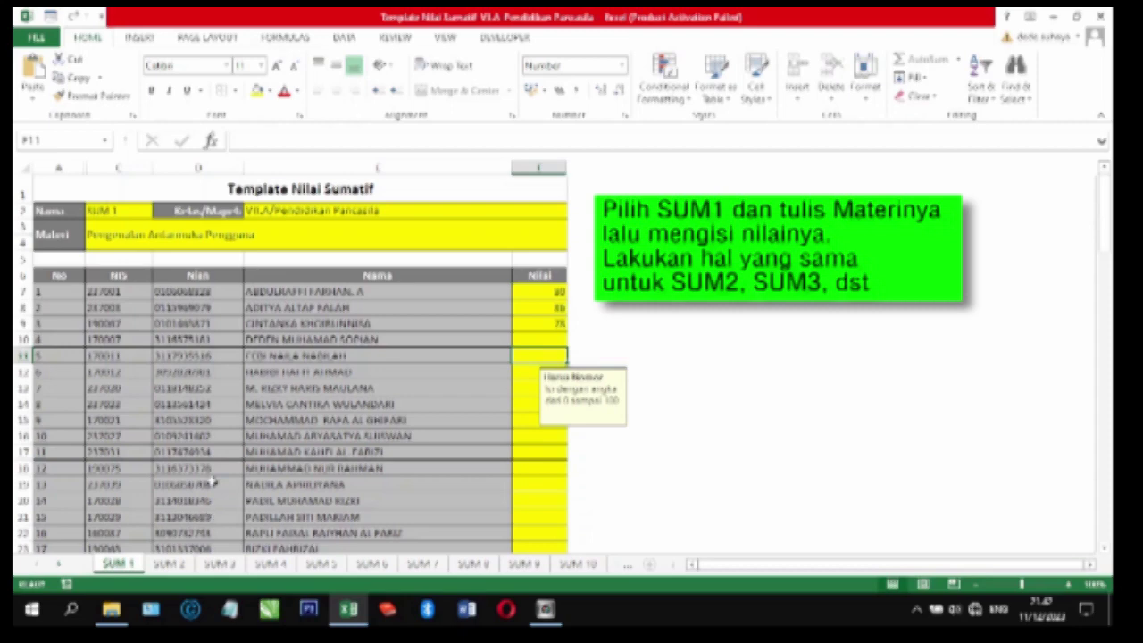
Step: Enter "Aplikasi Perkantoran" as the Materi on the SUM 2 sheet
{"action": "left_click", "coordinate": [165, 565]}
{"action": "left_click", "coordinate": [247, 237]}
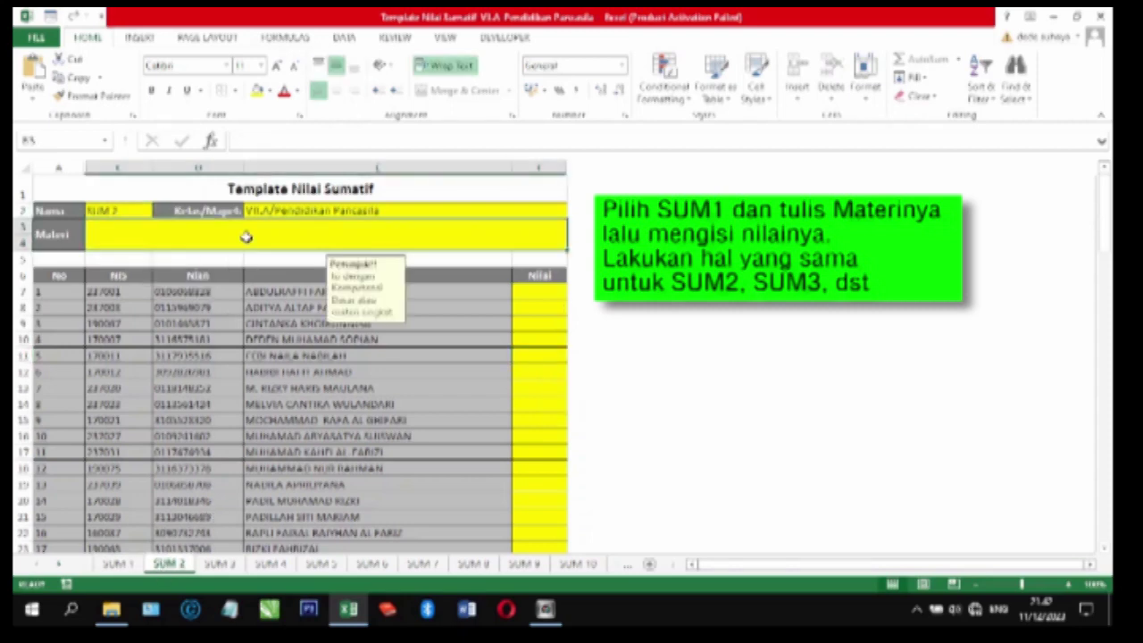
{"action": "type", "text": "Ap"}
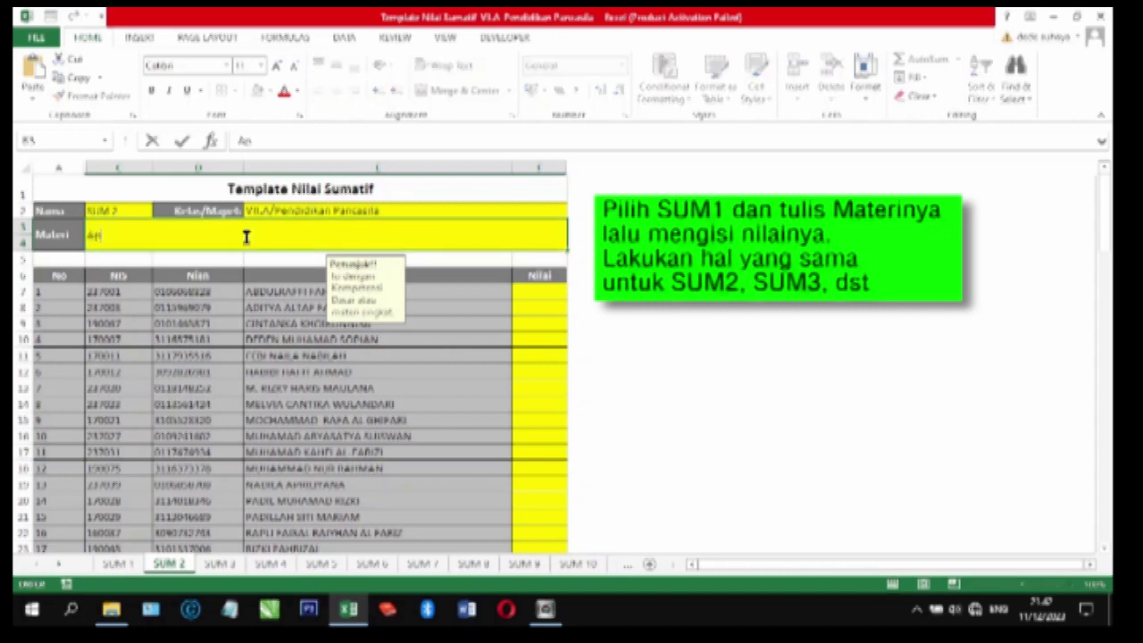
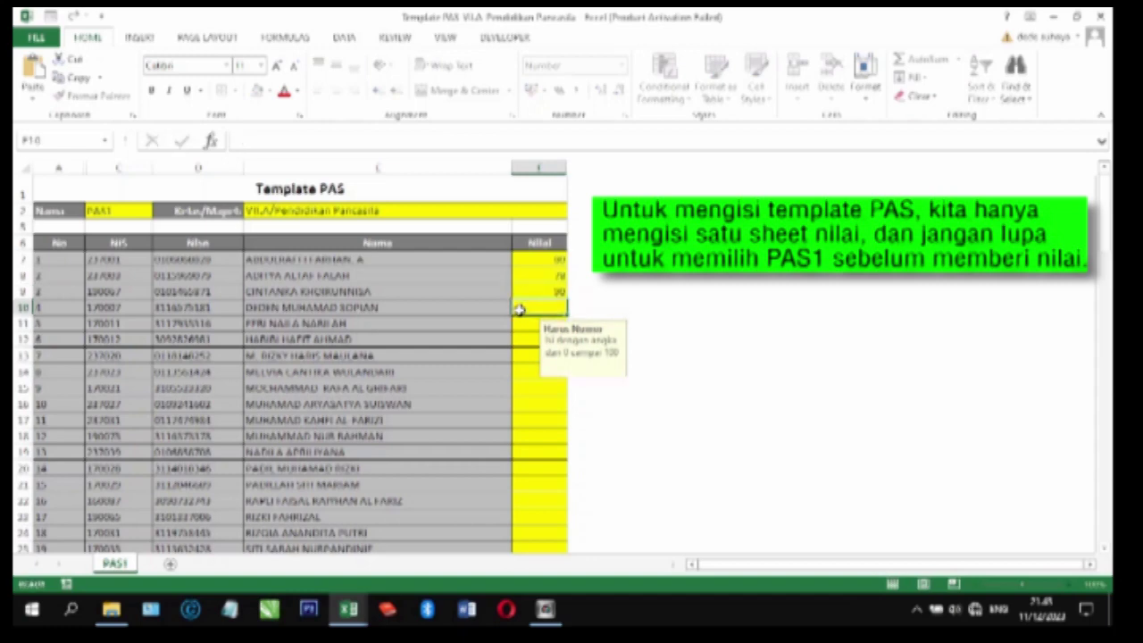
Step: Enter the Nilai grade 100 for the fourth student on the PAS1 sheet, and save and close the PAS template
{"action": "type", "text": "100"}
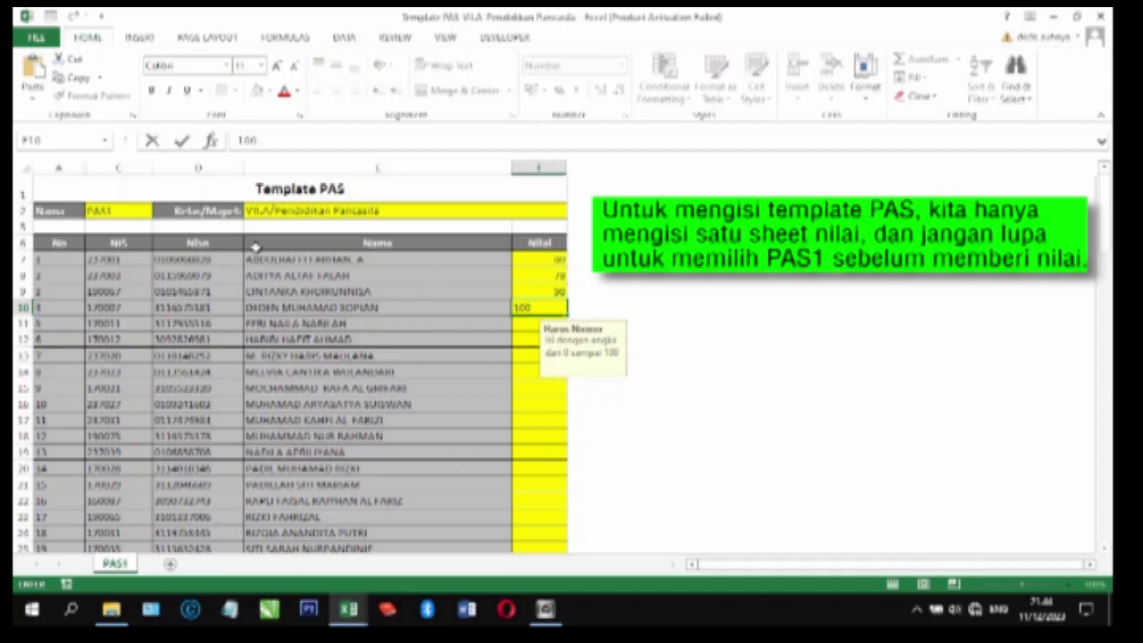
{"action": "left_click", "coordinate": [36, 38]}
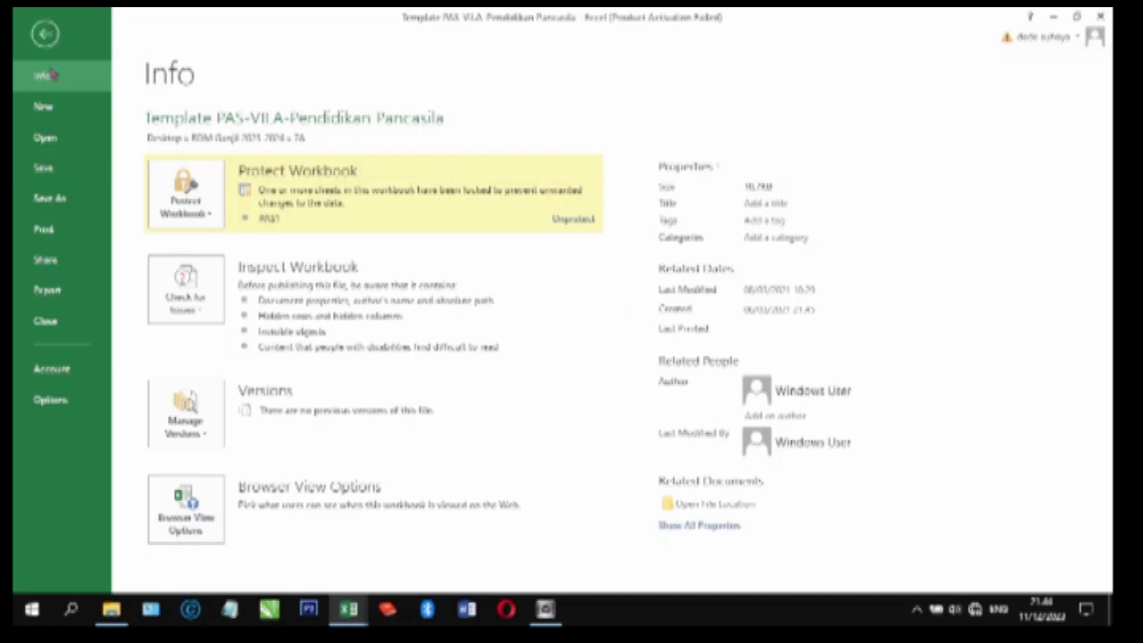
{"action": "left_click", "coordinate": [44, 170]}
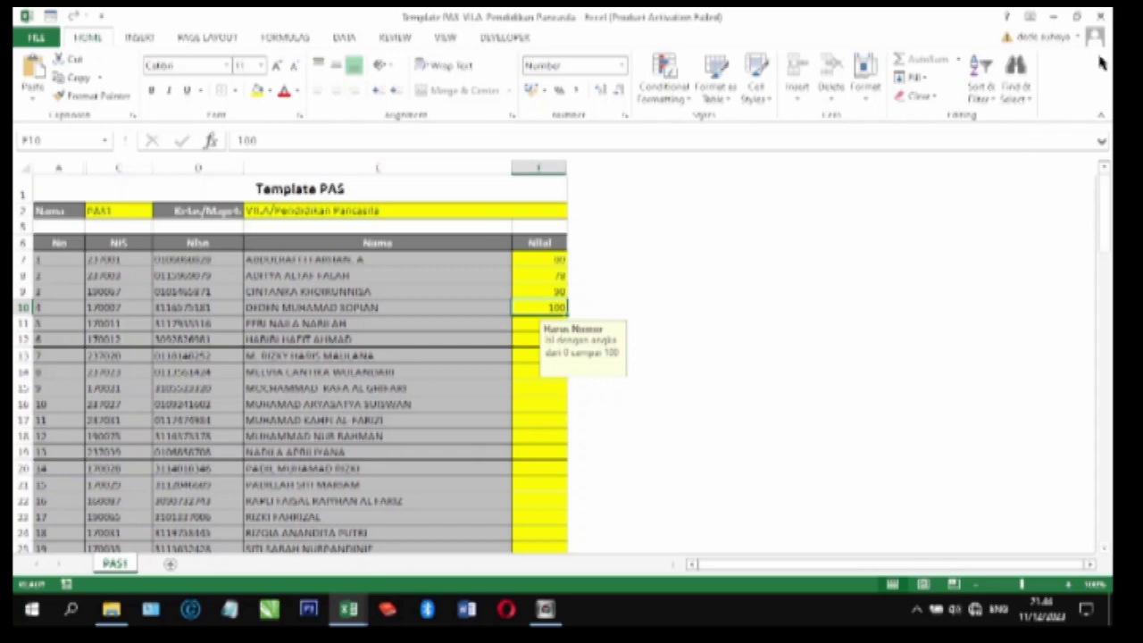
{"action": "left_click", "coordinate": [1101, 17]}
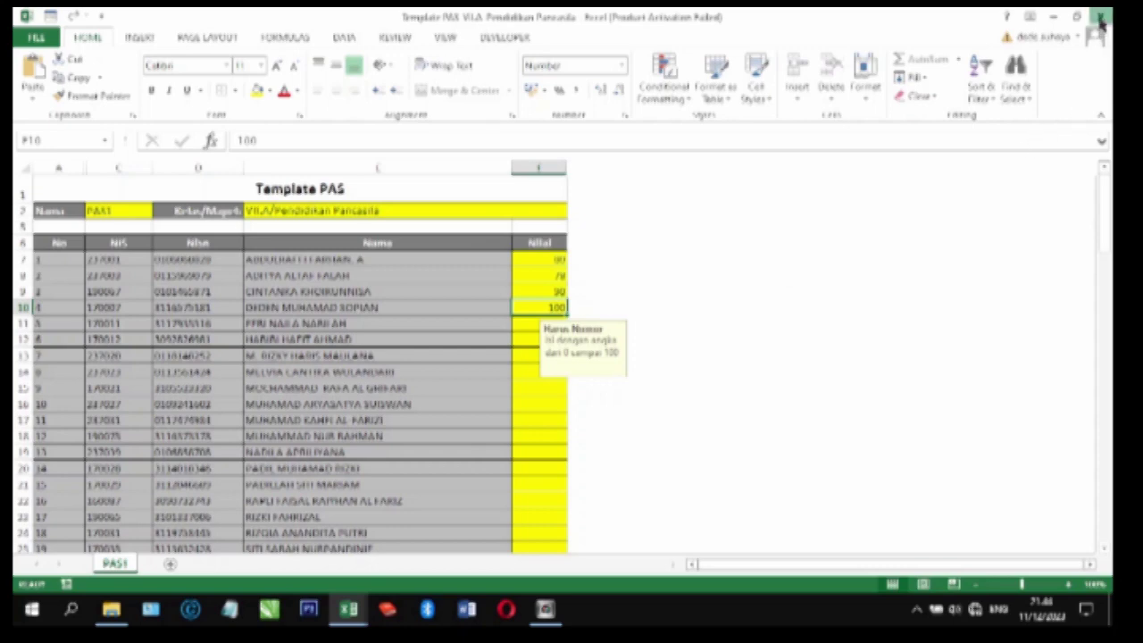
Step: Save and close the Pendidikan Pancasila VII.A summative template and close the 7A folder window
{"action": "left_click", "coordinate": [40, 39]}
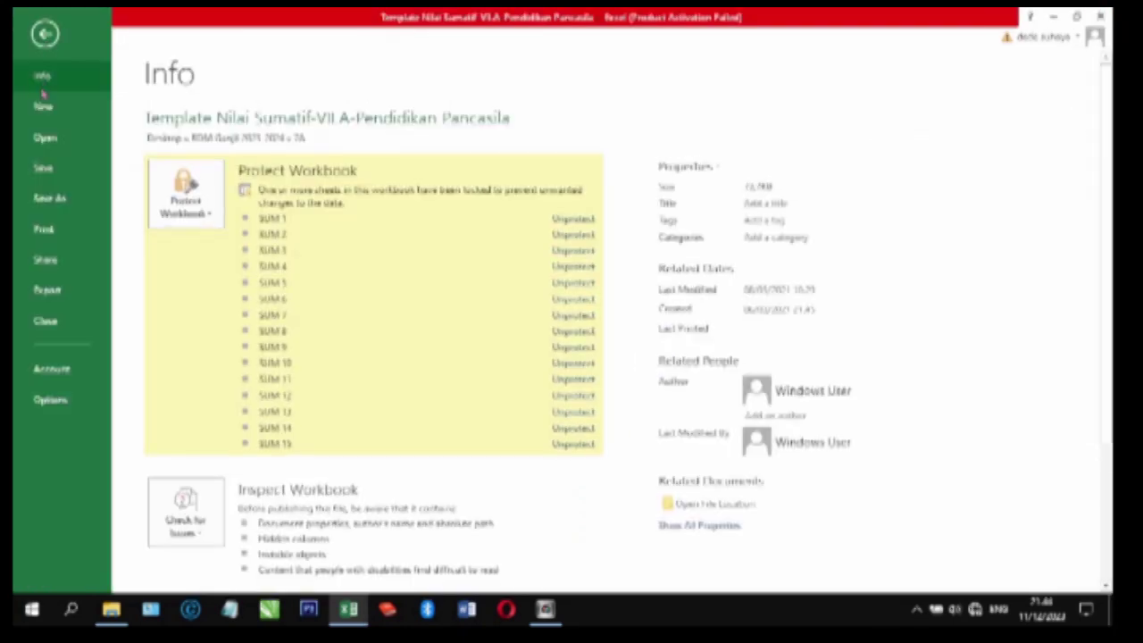
{"action": "left_click", "coordinate": [44, 167]}
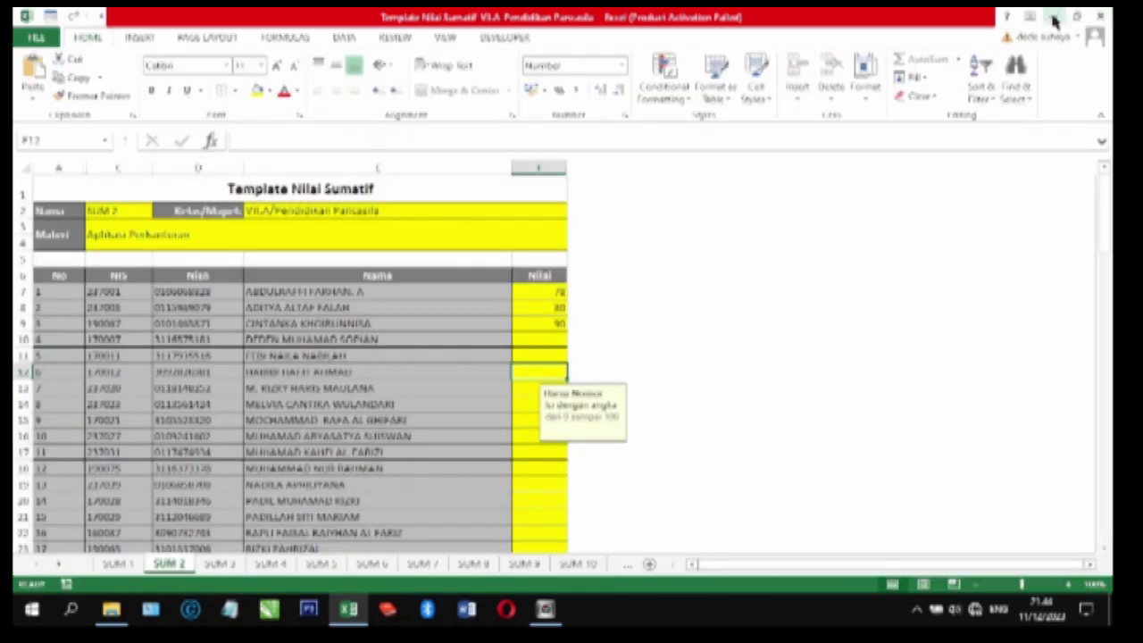
{"action": "left_click", "coordinate": [1100, 18]}
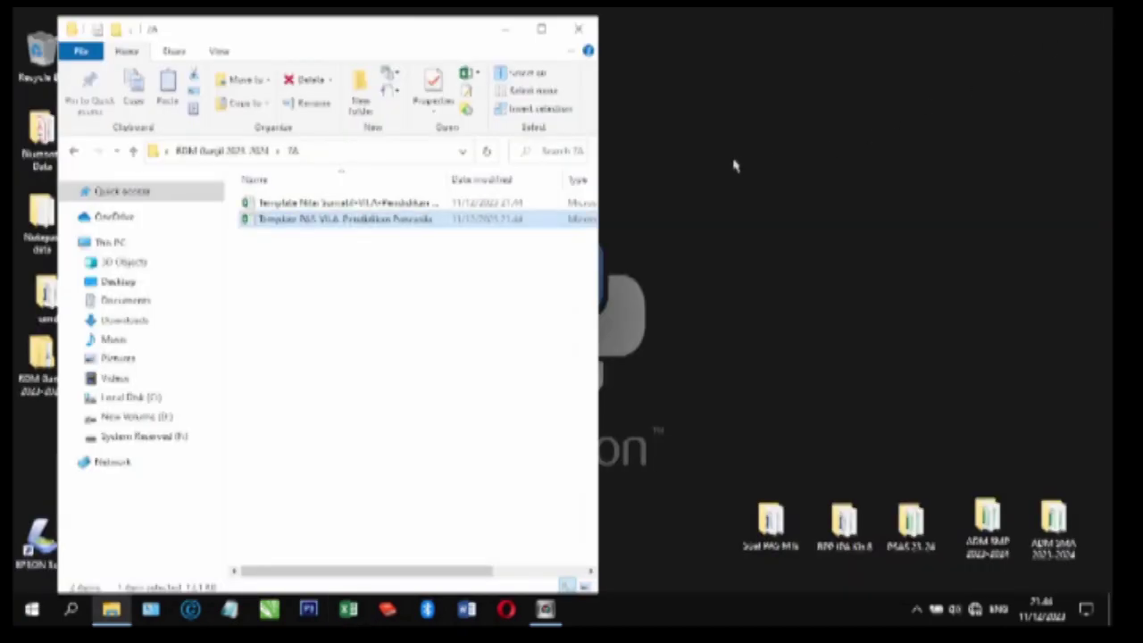
{"action": "left_click", "coordinate": [576, 33]}
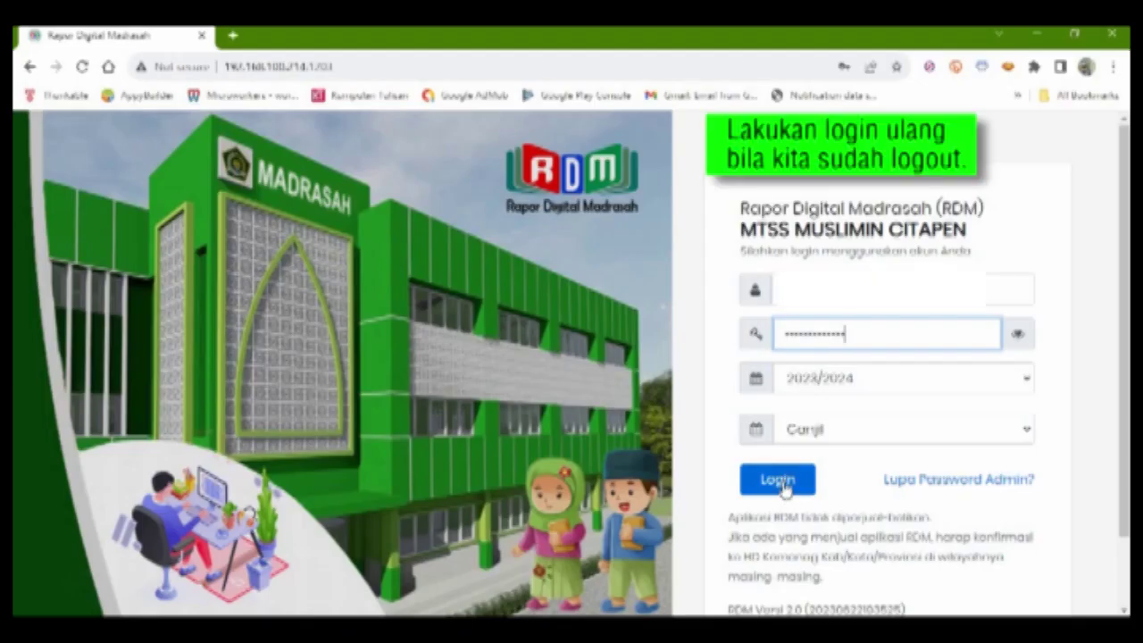
Step: Log in to Rapor Digital Madrasah in the browser for 2023/2024 Ganjil and dismiss the offer to save the password
{"action": "left_click", "coordinate": [783, 485]}
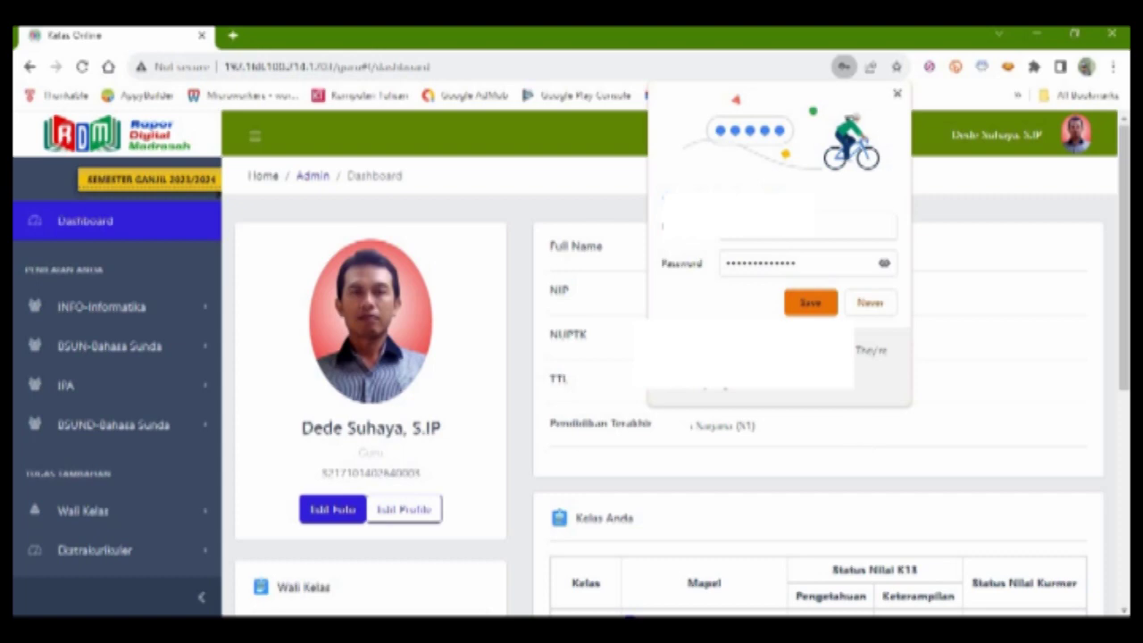
{"action": "left_click", "coordinate": [896, 94]}
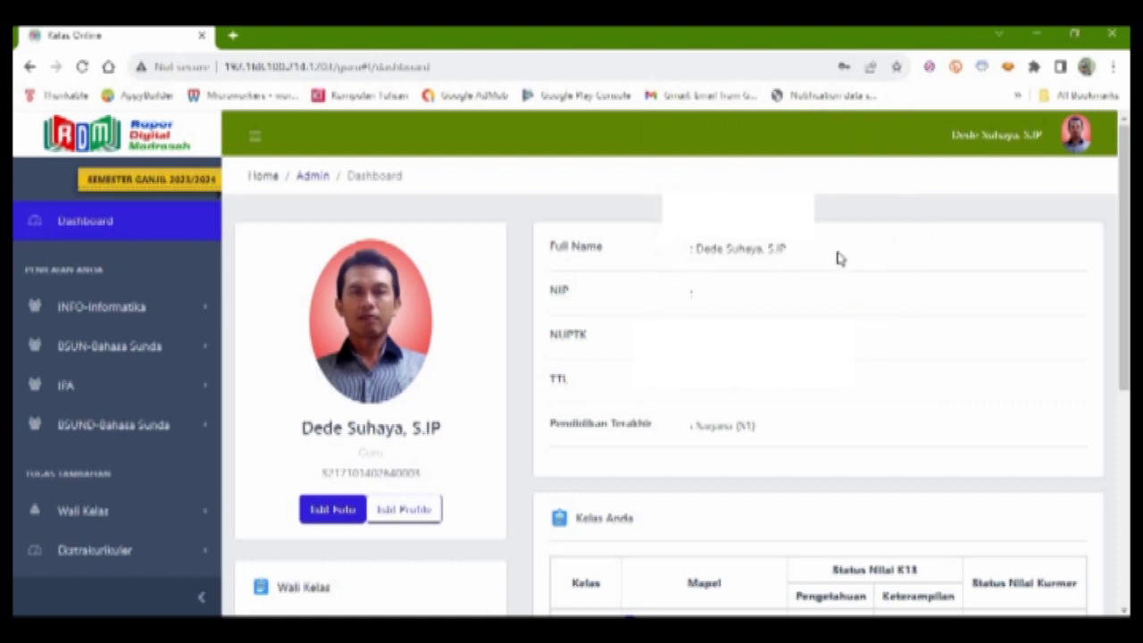
Step: Upload Nilai Sumatif-VII.A-Informatika.xlsx from the desktop folder Informatika as the summative grades of Informatika class VII A
{"action": "left_click", "coordinate": [145, 321]}
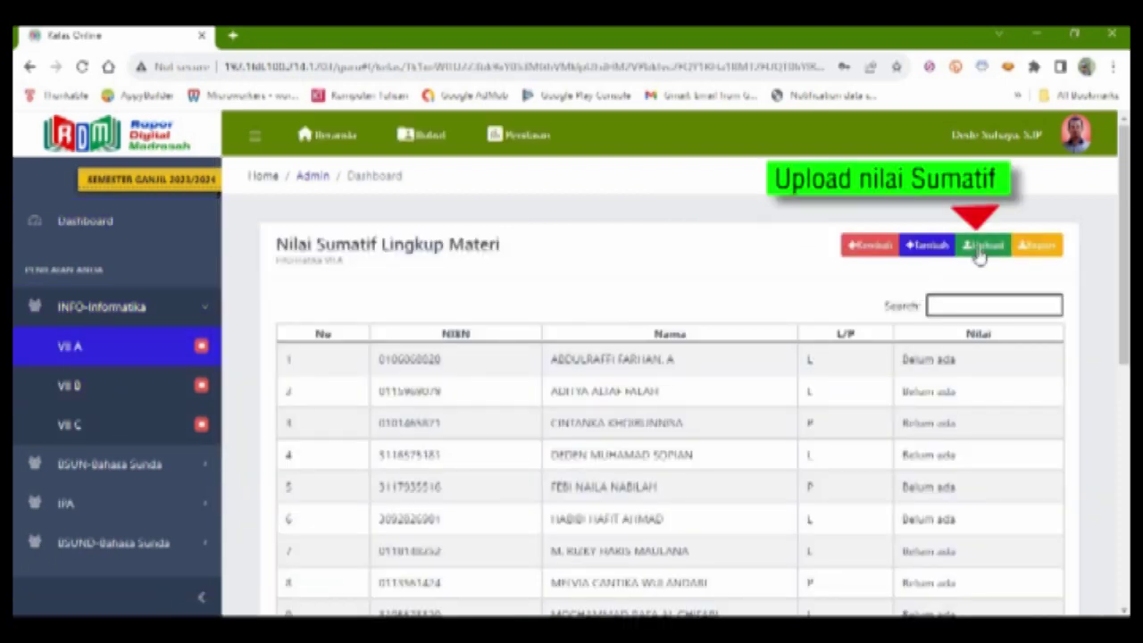
{"action": "left_click", "coordinate": [980, 246]}
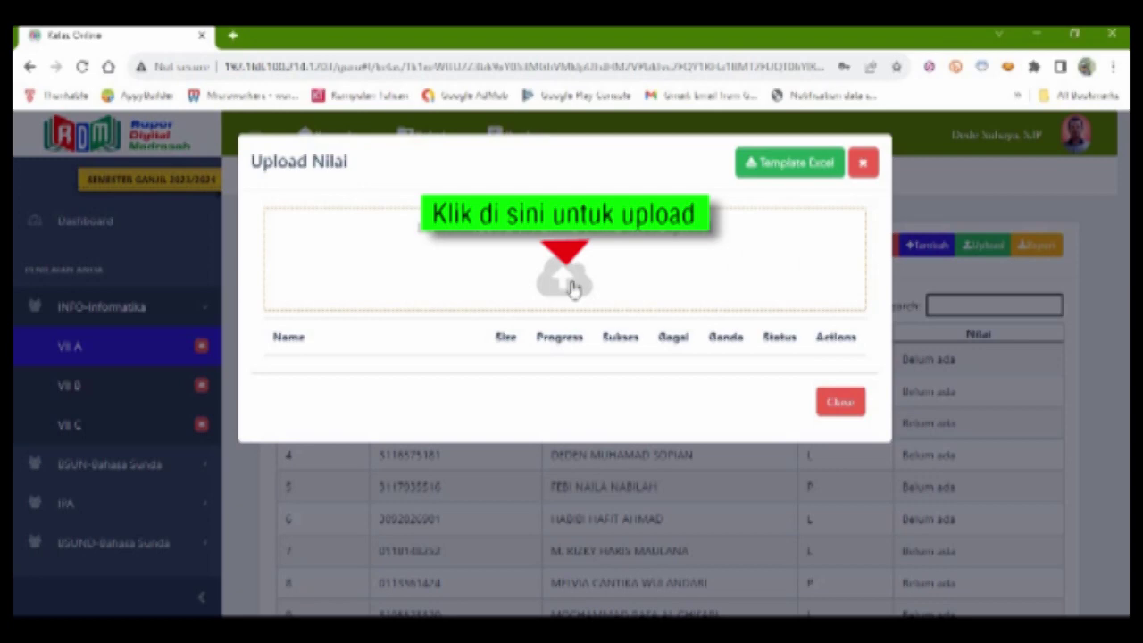
{"action": "left_click", "coordinate": [574, 286]}
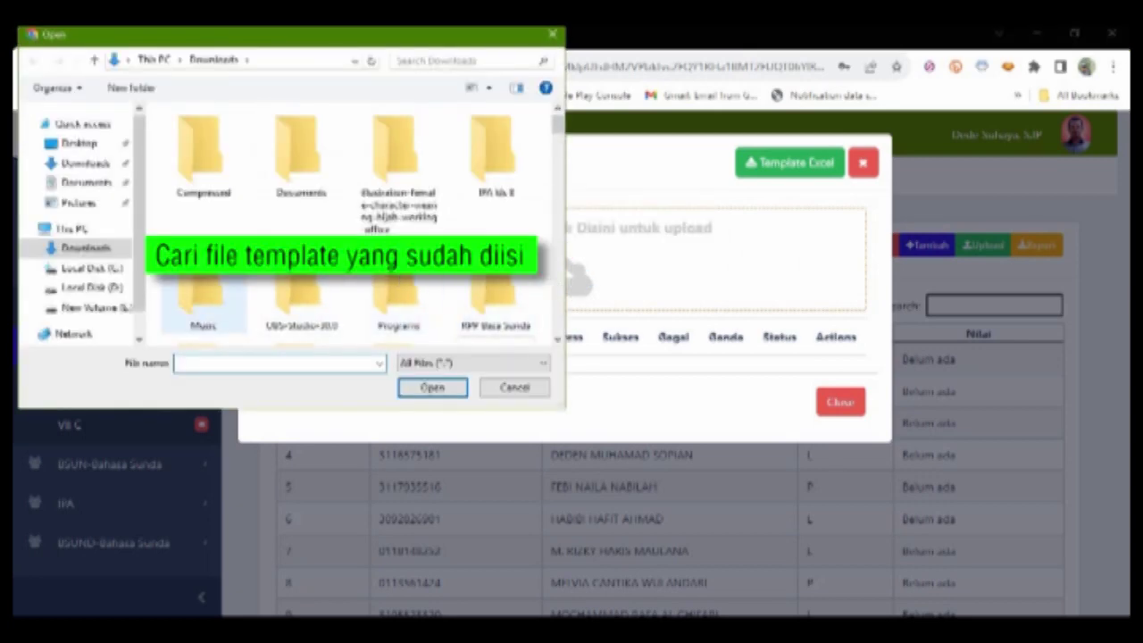
{"action": "left_click", "coordinate": [80, 143]}
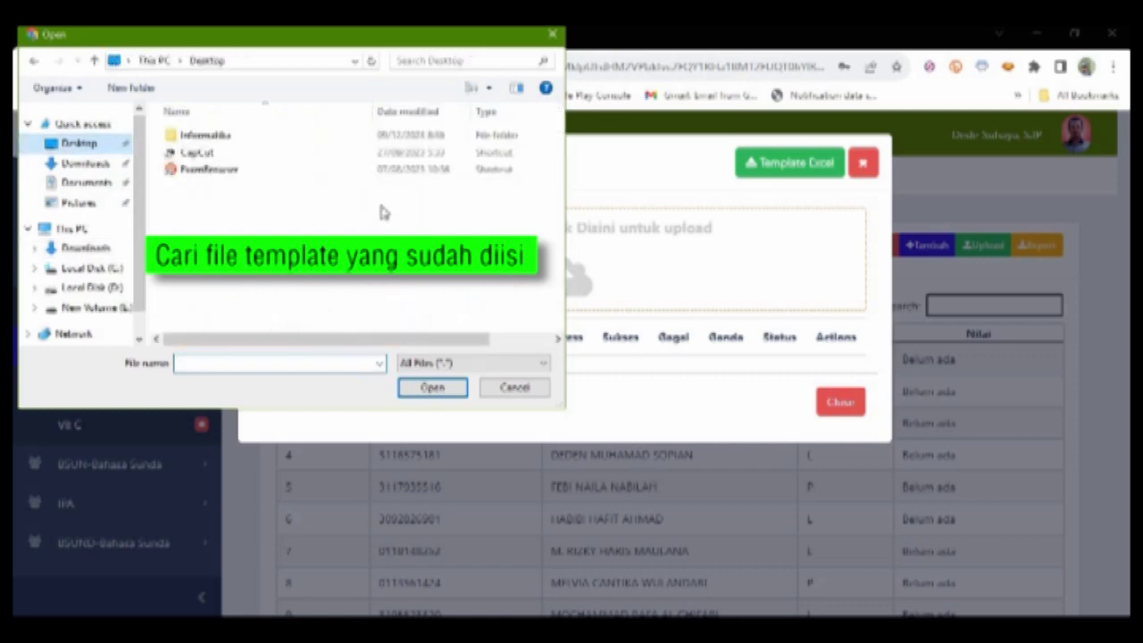
{"action": "double_click", "coordinate": [214, 134]}
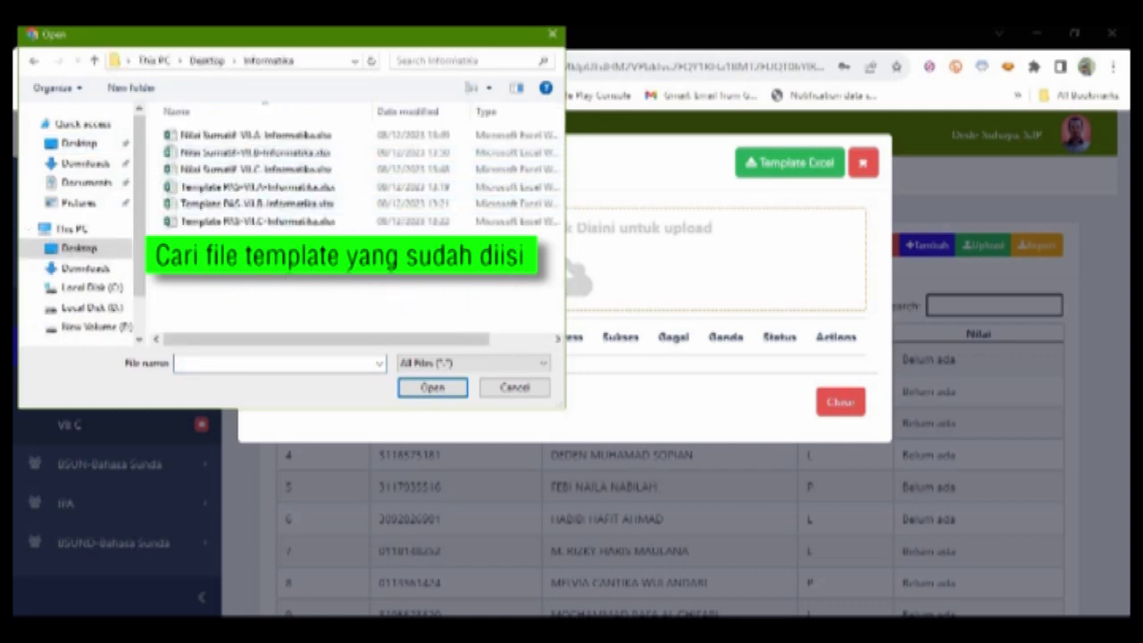
{"action": "left_click", "coordinate": [291, 136]}
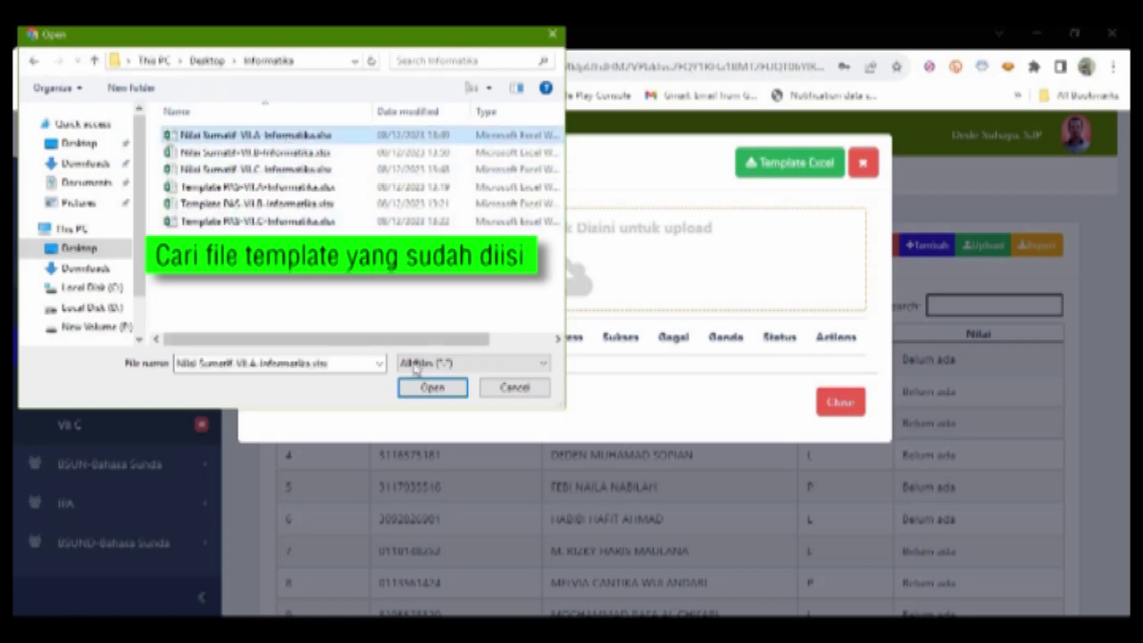
{"action": "left_click", "coordinate": [431, 386]}
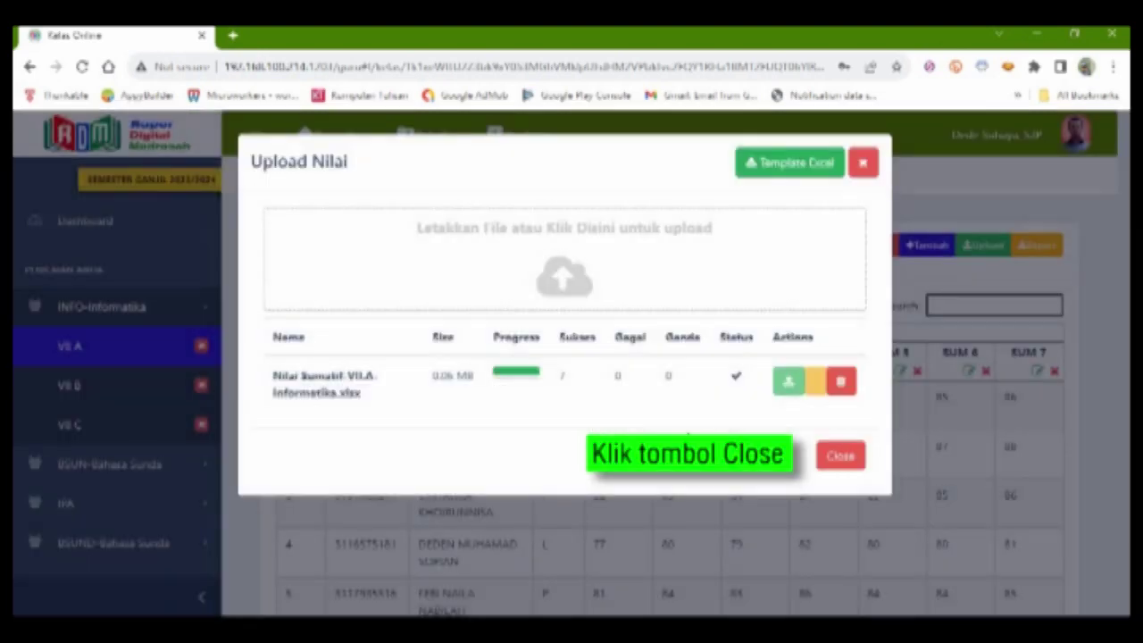
{"action": "left_click", "coordinate": [825, 465]}
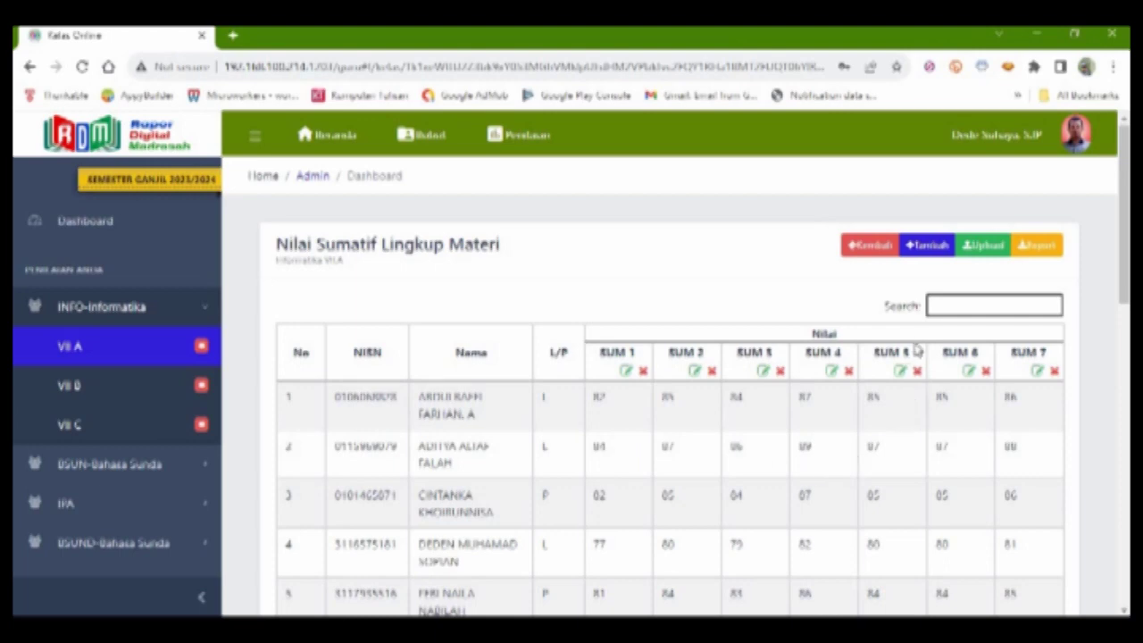
Step: Return to the Penilaian Kurikulum Merdeka overview of Informatika VII A and check every student's Sumatif grade
{"action": "left_click", "coordinate": [867, 251]}
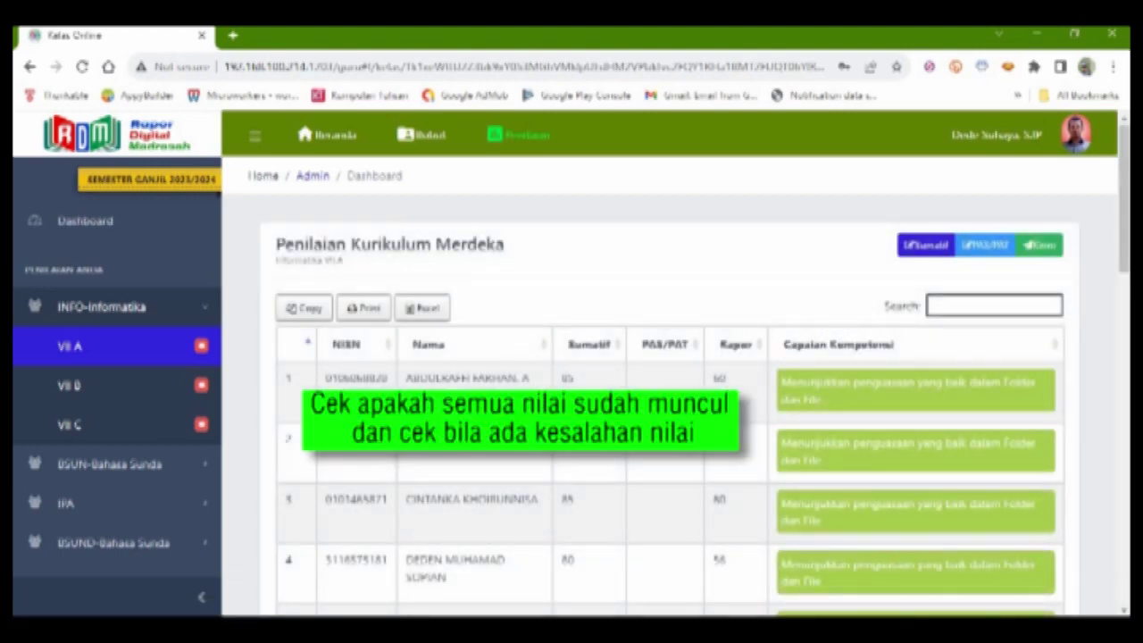
{"action": "scroll", "coordinate": [791, 331], "scroll_direction": "down", "scroll_amount": 1}
{"action": "scroll", "coordinate": [670, 402], "scroll_direction": "down", "scroll_amount": 10}
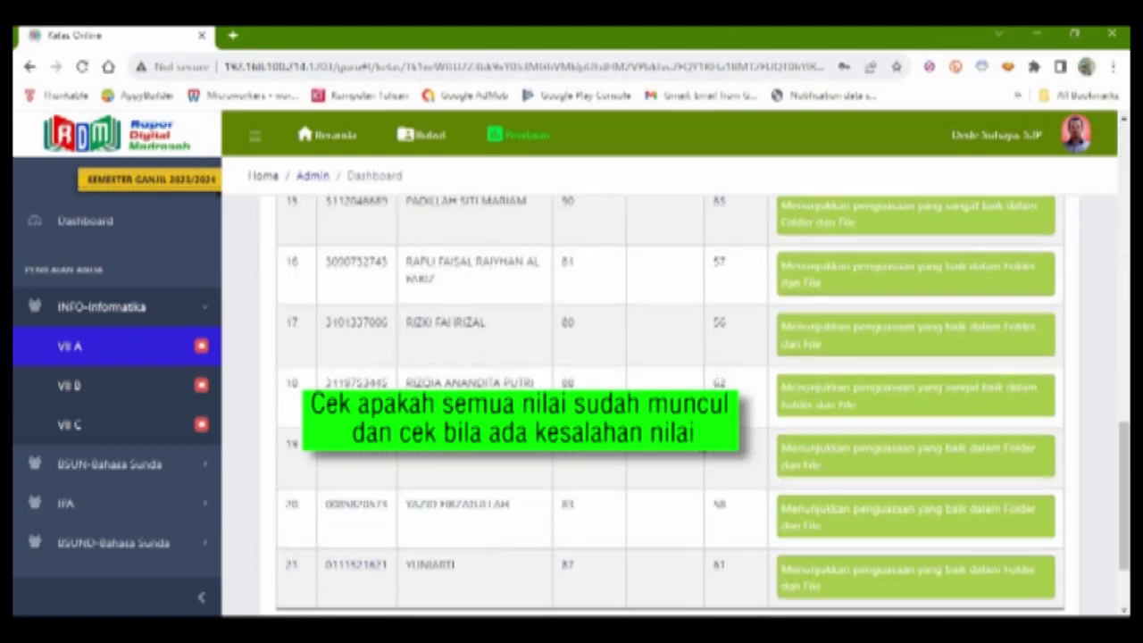
{"action": "scroll", "coordinate": [669, 402], "scroll_direction": "up", "scroll_amount": 10}
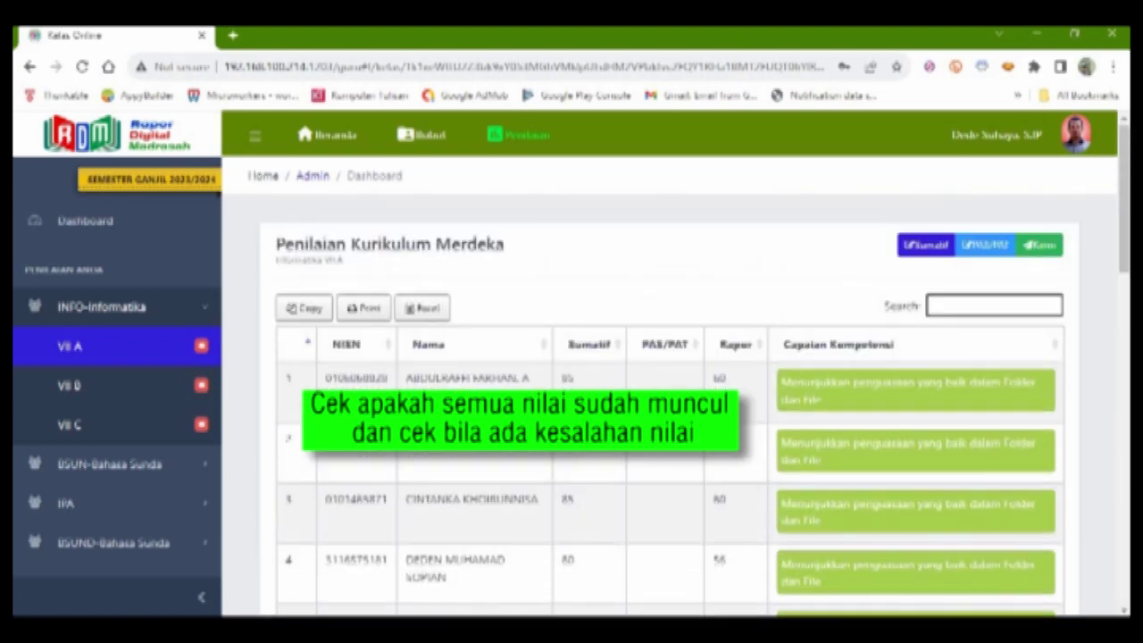
Step: Upload Template PAS-VII.A-Informatika.xlsx from the Informatika folder as the PAS/PAT grades of Informatika class VII A
{"action": "left_click", "coordinate": [982, 246]}
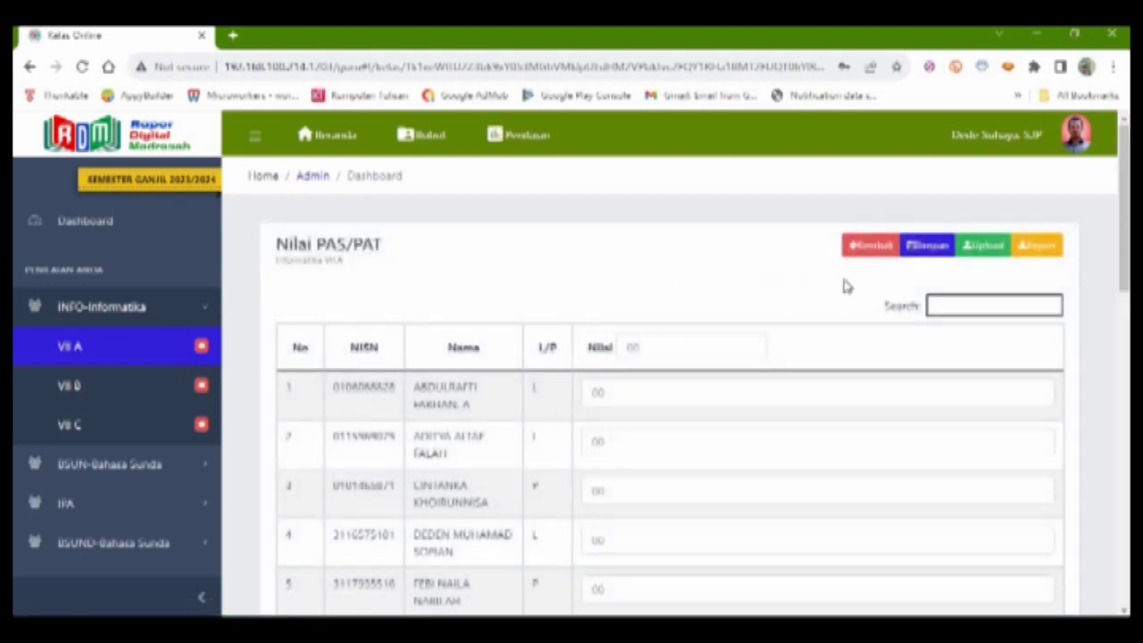
{"action": "left_click", "coordinate": [984, 246]}
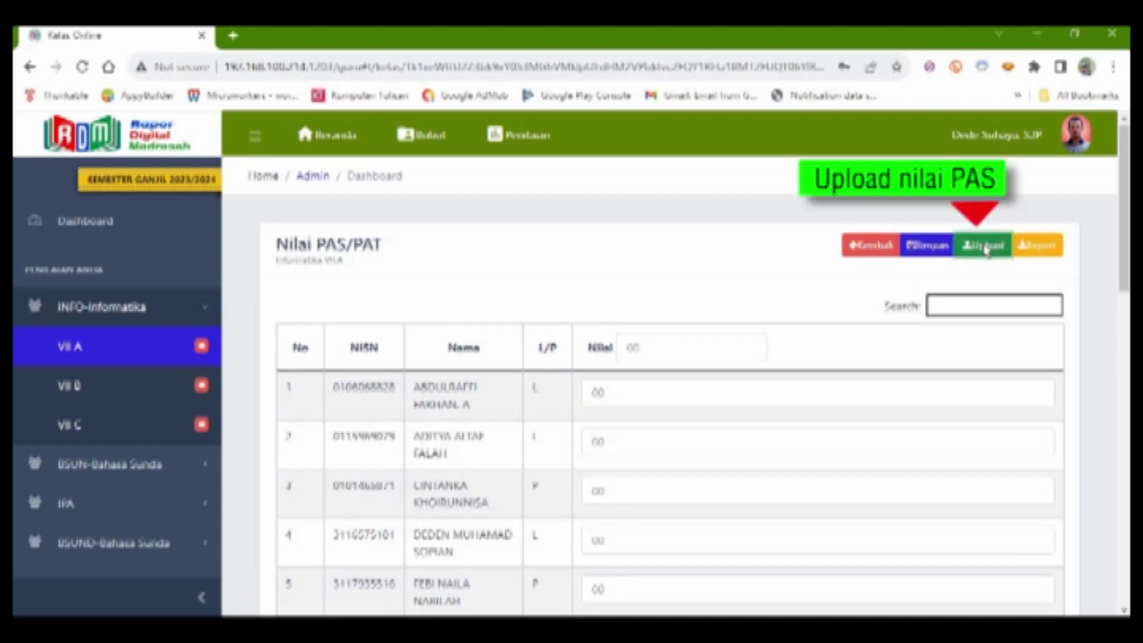
{"action": "left_click", "coordinate": [574, 284]}
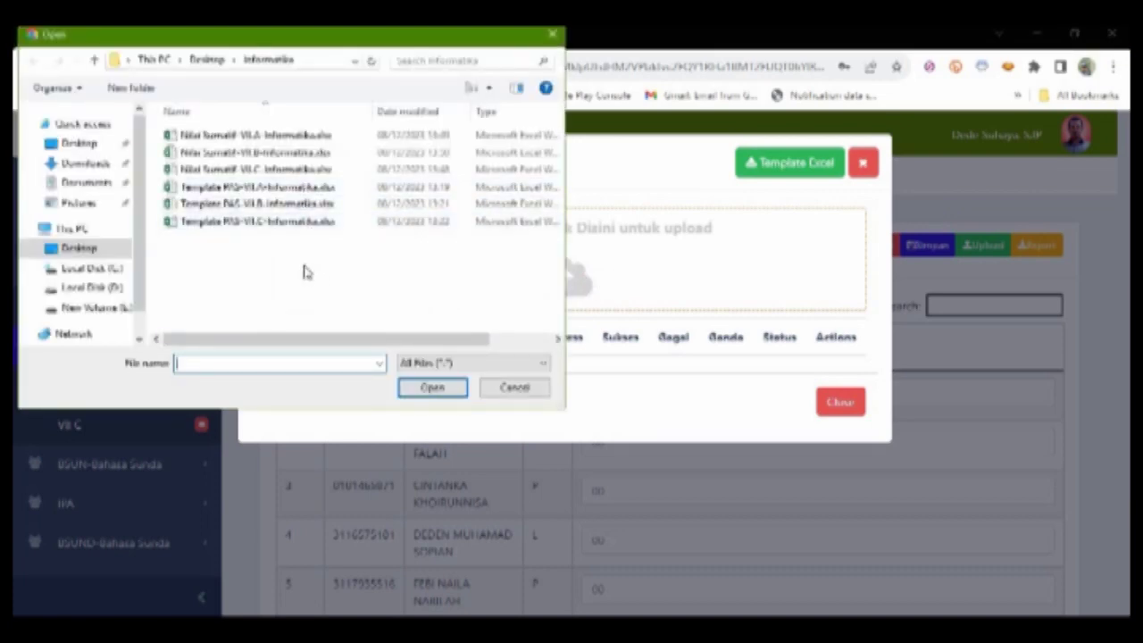
{"action": "left_click", "coordinate": [302, 190]}
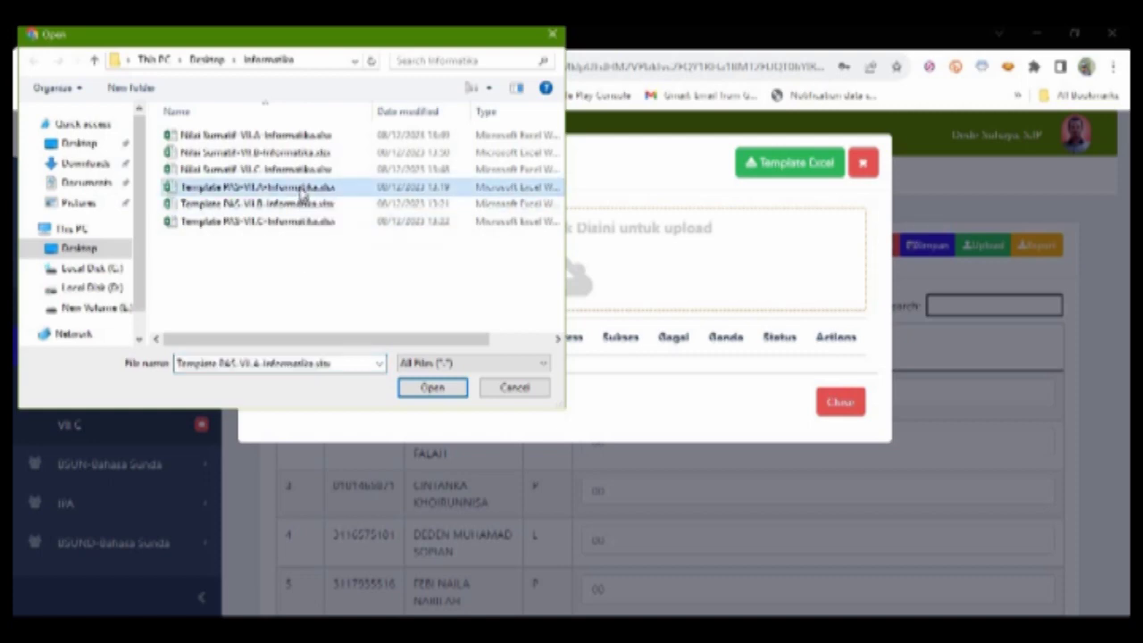
{"action": "left_click", "coordinate": [430, 389]}
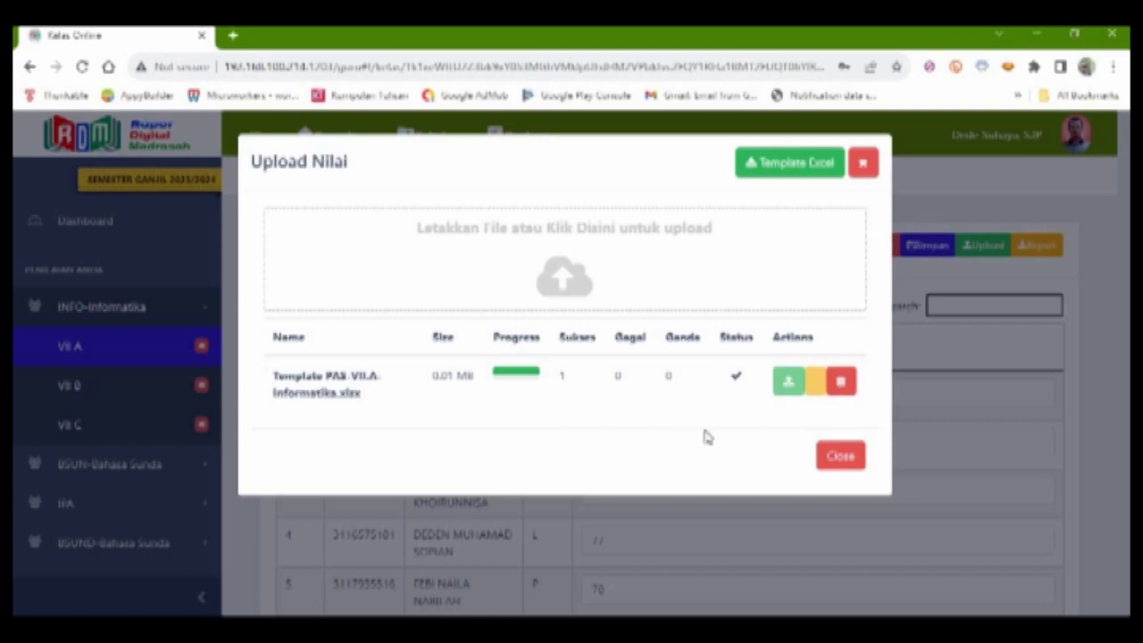
{"action": "left_click", "coordinate": [832, 457]}
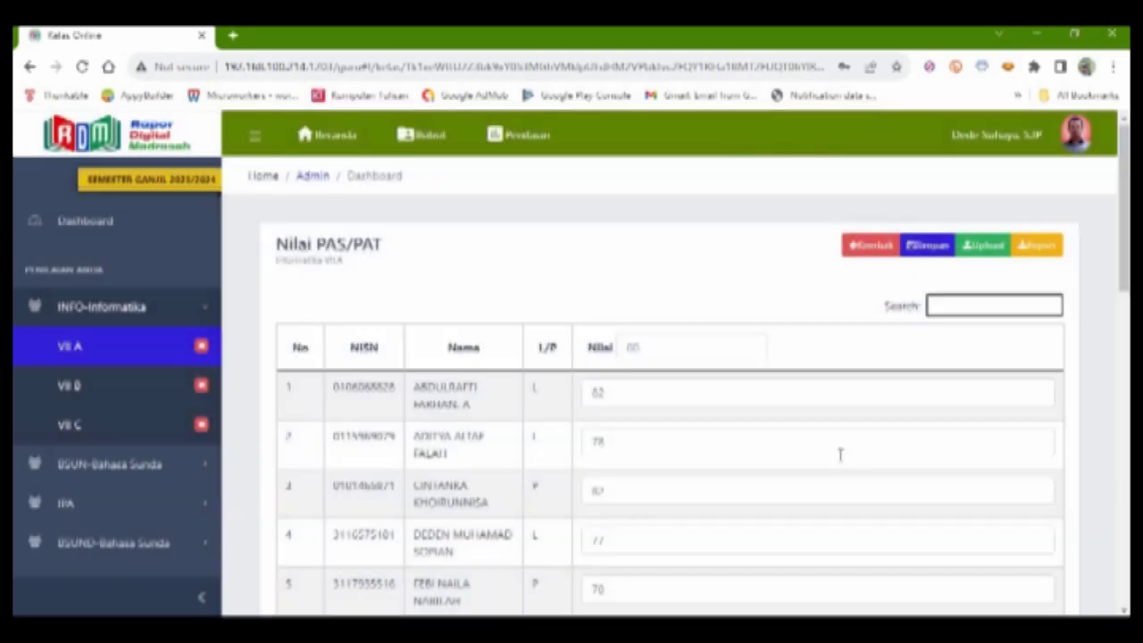
Step: Go back to the class VII A grade overview and check the Sumatif, PAS/PAT and Rapor grades of all students
{"action": "left_click", "coordinate": [872, 246]}
{"action": "scroll", "coordinate": [735, 441], "scroll_direction": "down", "scroll_amount": 2}
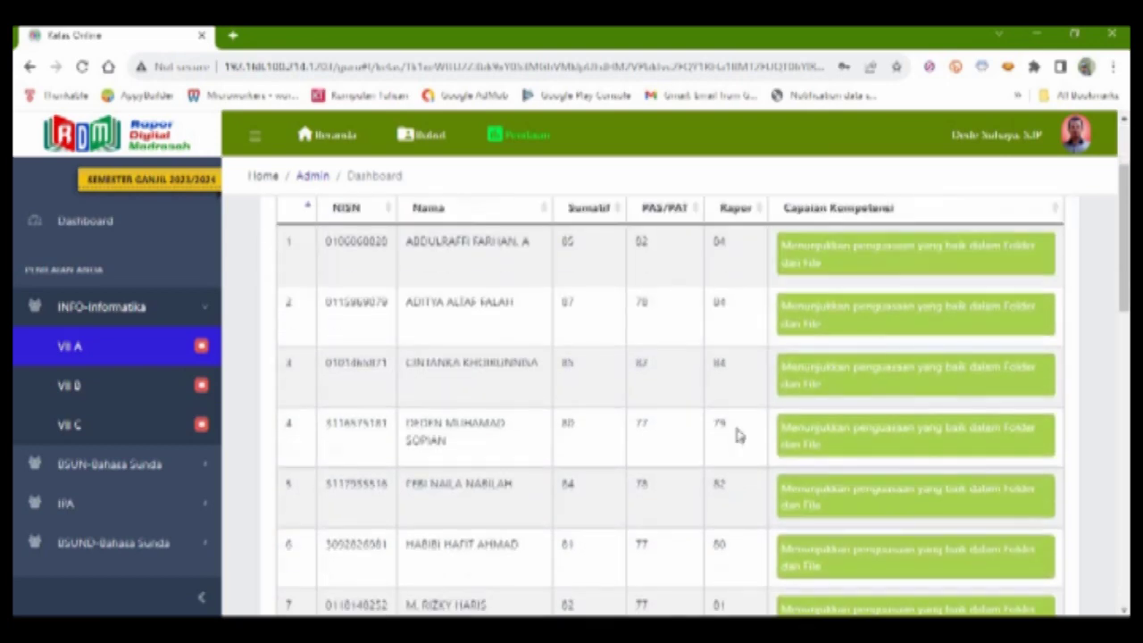
{"action": "scroll", "coordinate": [735, 437], "scroll_direction": "down", "scroll_amount": 1}
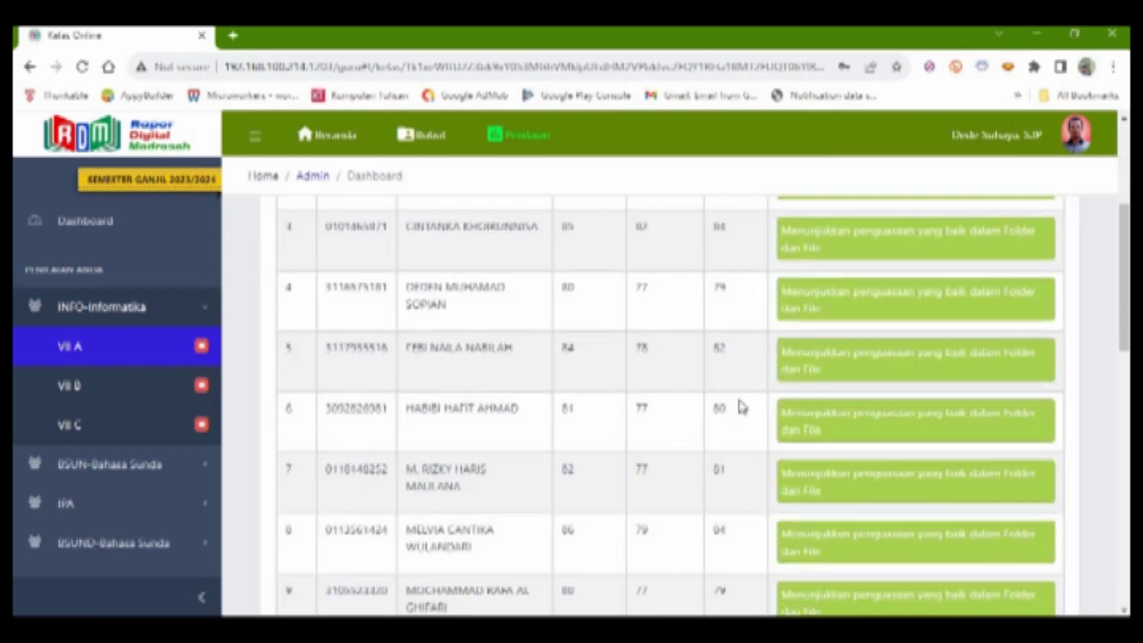
{"action": "scroll", "coordinate": [740, 407], "scroll_direction": "down", "scroll_amount": 3}
{"action": "scroll", "coordinate": [739, 404], "scroll_direction": "down", "scroll_amount": 6}
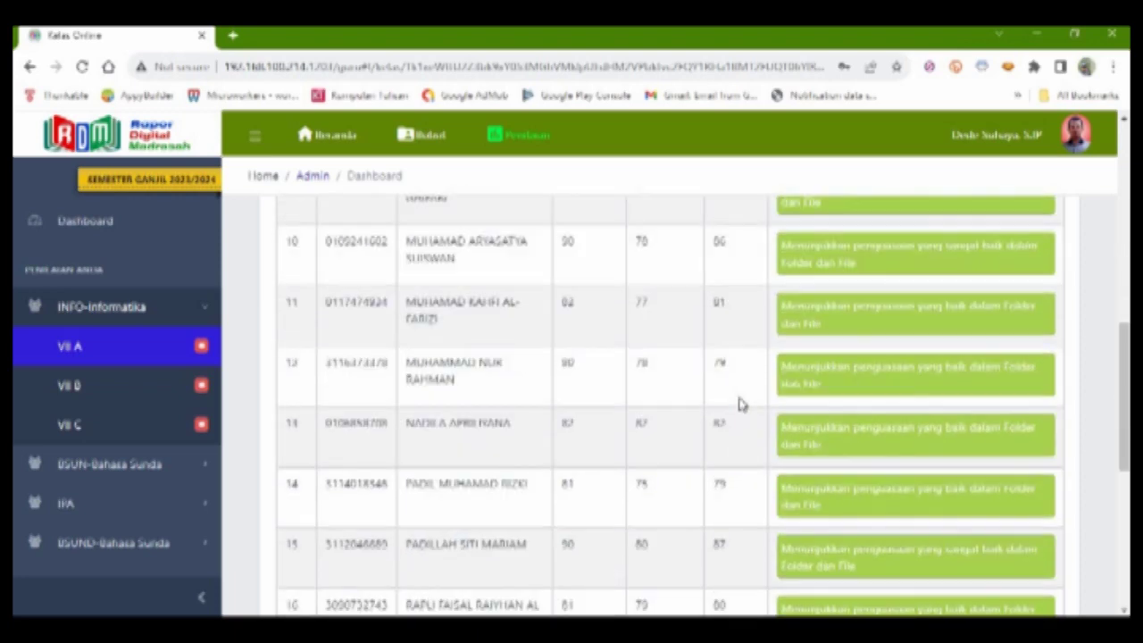
{"action": "scroll", "coordinate": [739, 406], "scroll_direction": "down", "scroll_amount": 1}
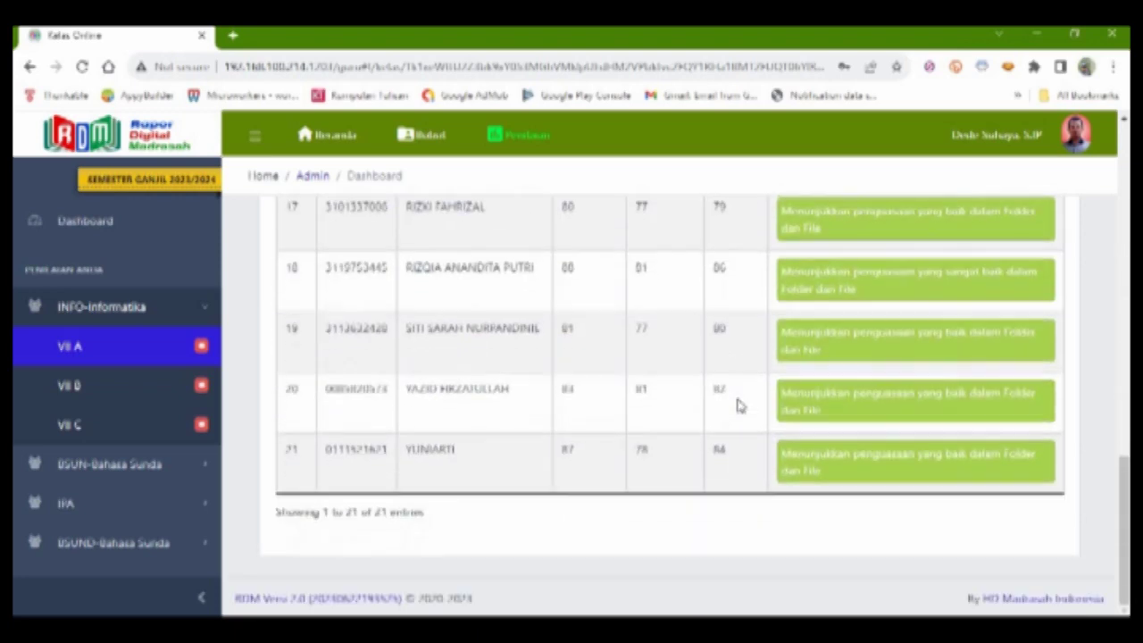
Step: Review the grades of every student in Informatika class VII A and submit them with Kirim
{"action": "scroll", "coordinate": [739, 407], "scroll_direction": "up", "scroll_amount": 6}
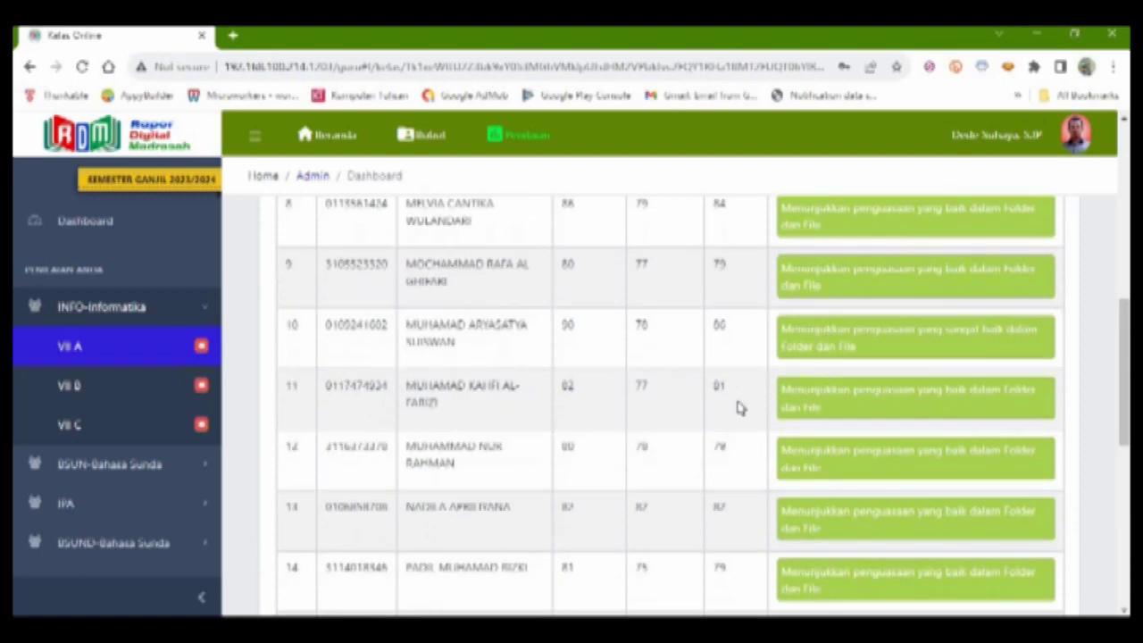
{"action": "scroll", "coordinate": [739, 407], "scroll_direction": "up", "scroll_amount": 6}
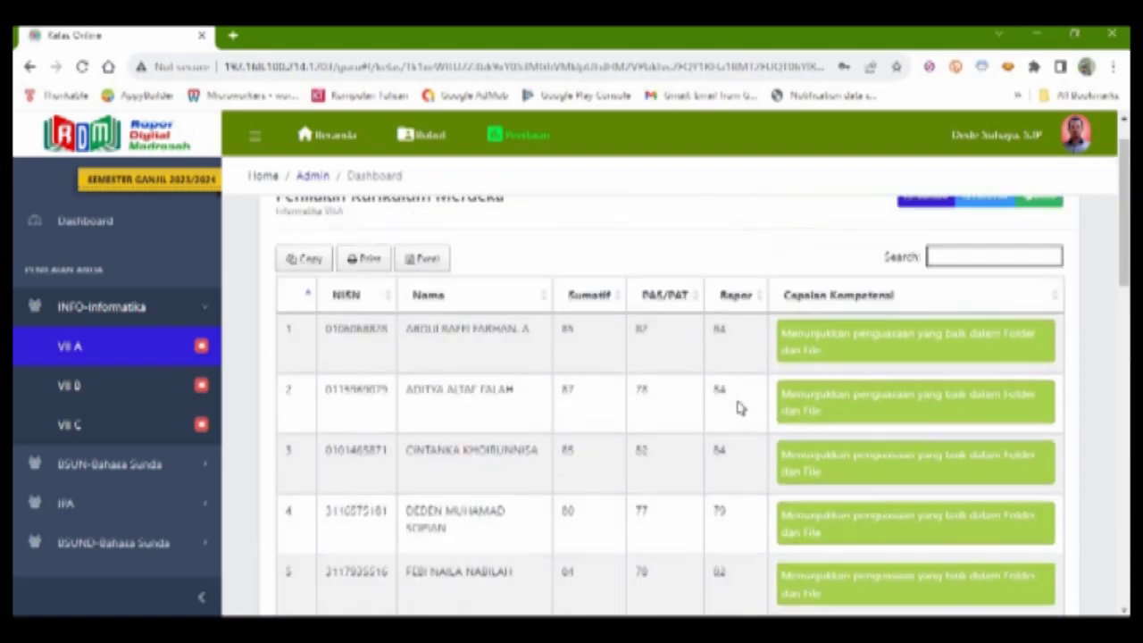
{"action": "scroll", "coordinate": [739, 407], "scroll_direction": "up", "scroll_amount": 1}
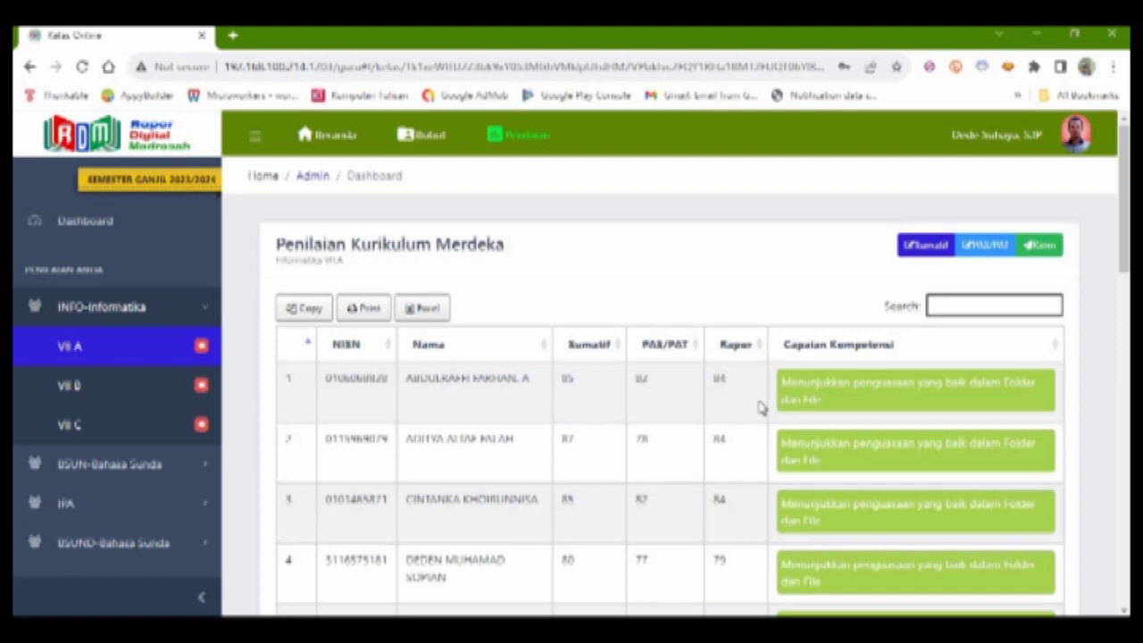
{"action": "scroll", "coordinate": [759, 407], "scroll_direction": "down", "scroll_amount": 5}
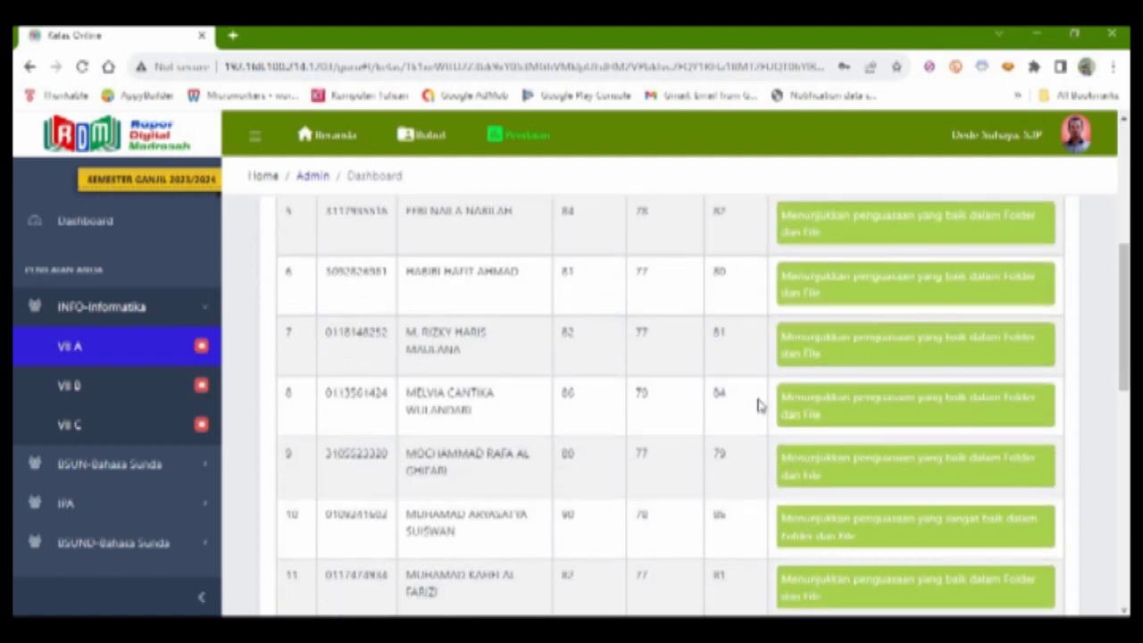
{"action": "scroll", "coordinate": [759, 406], "scroll_direction": "down", "scroll_amount": 5}
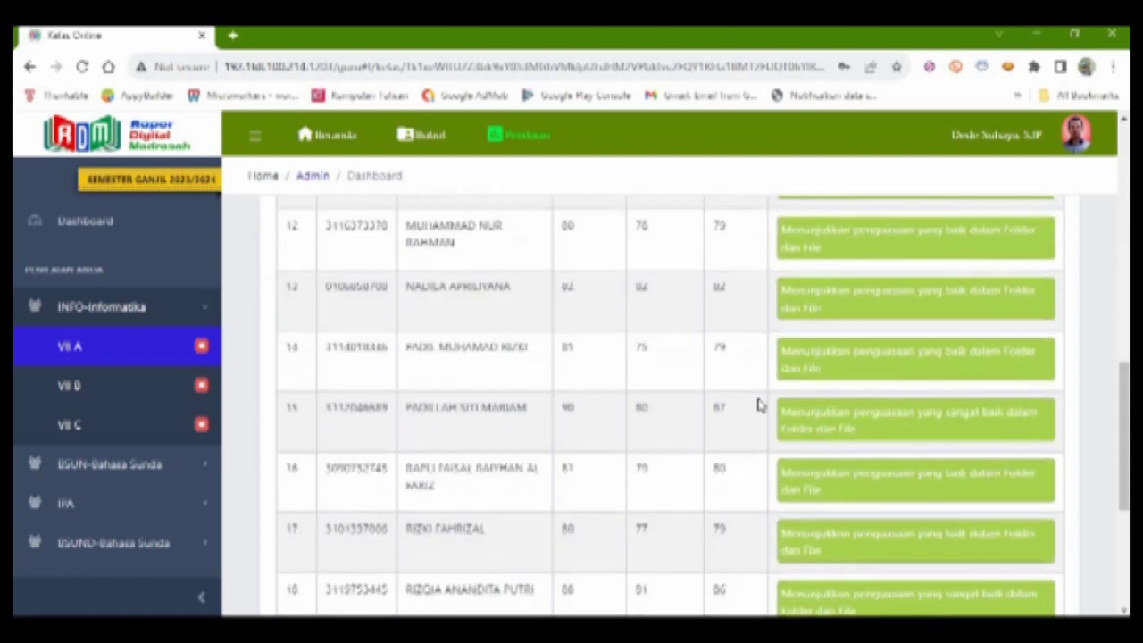
{"action": "scroll", "coordinate": [759, 406], "scroll_direction": "down", "scroll_amount": 3}
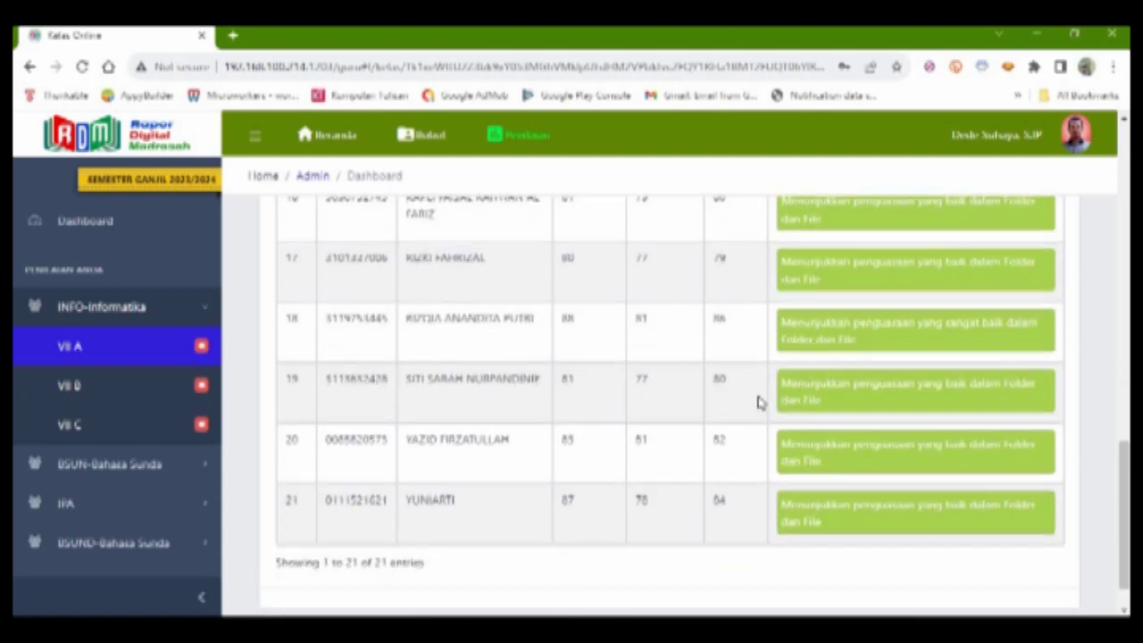
{"action": "scroll", "coordinate": [758, 402], "scroll_direction": "up", "scroll_amount": 13}
{"action": "left_click", "coordinate": [1040, 247]}
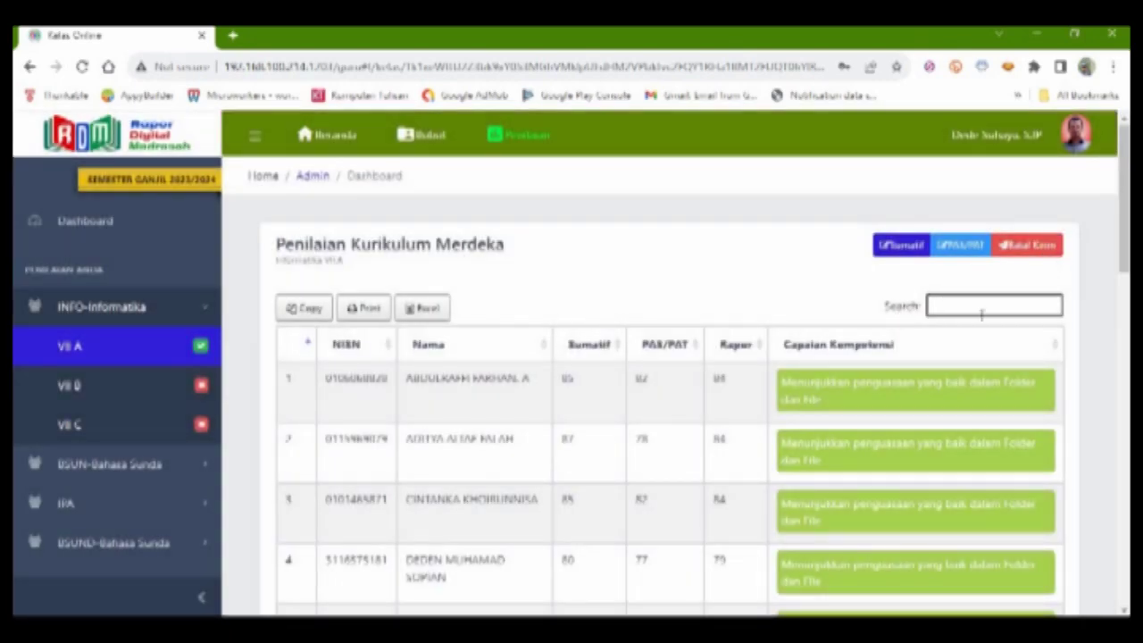
Step: Switch to Informatika class VII B, check its Bobot grade weights and go to its Penilaian Kurikulum Merdeka overview
{"action": "left_click", "coordinate": [100, 388]}
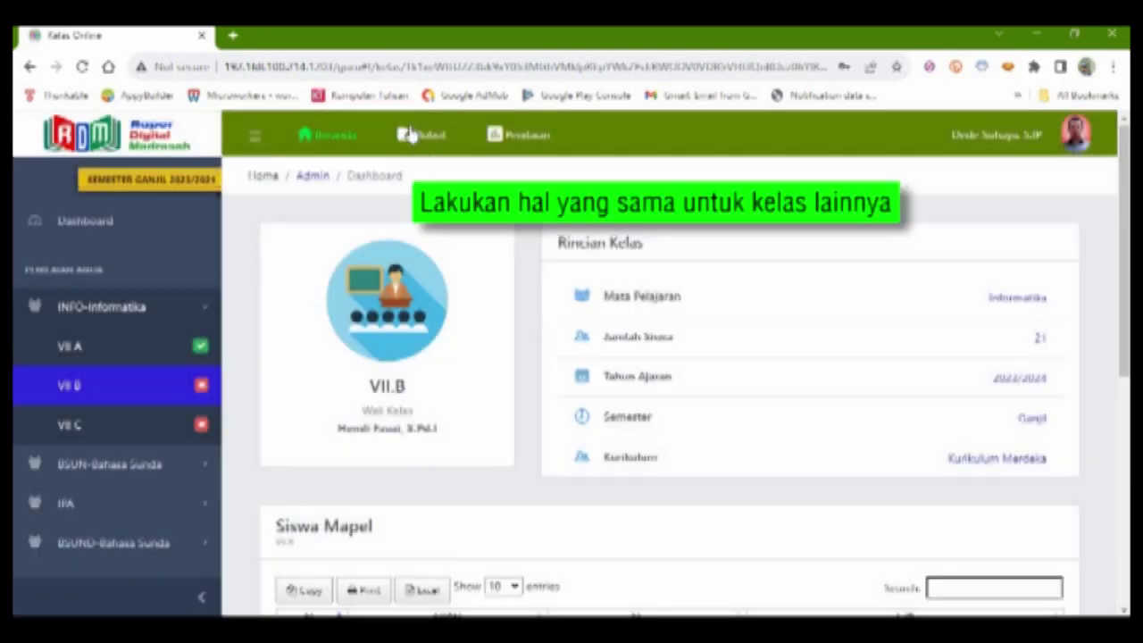
{"action": "left_click", "coordinate": [425, 139]}
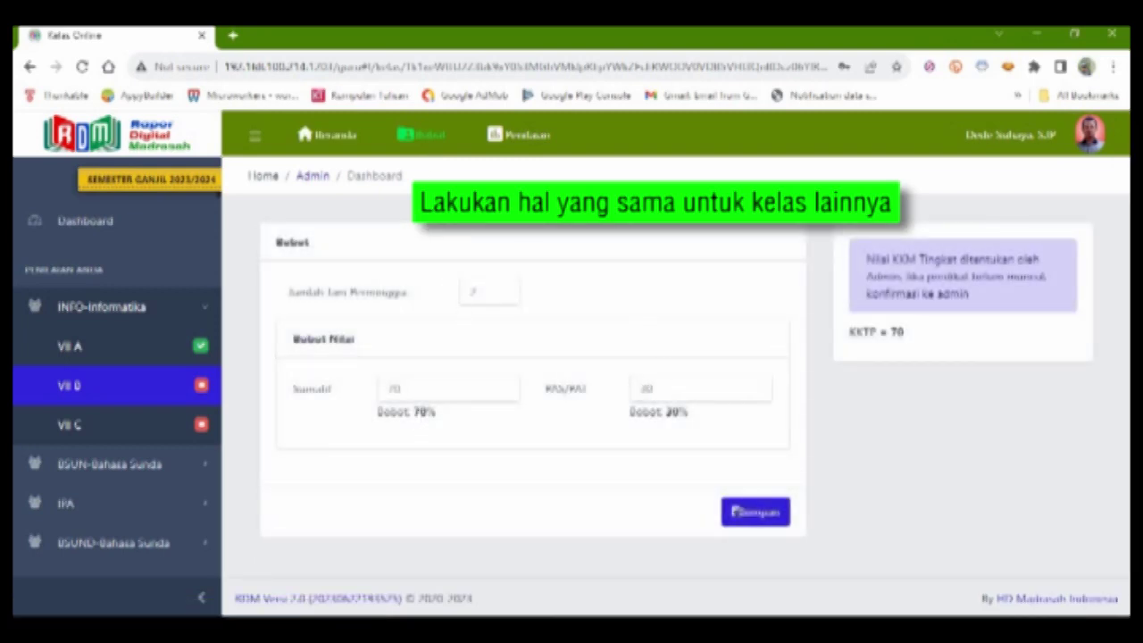
{"action": "left_click", "coordinate": [519, 134]}
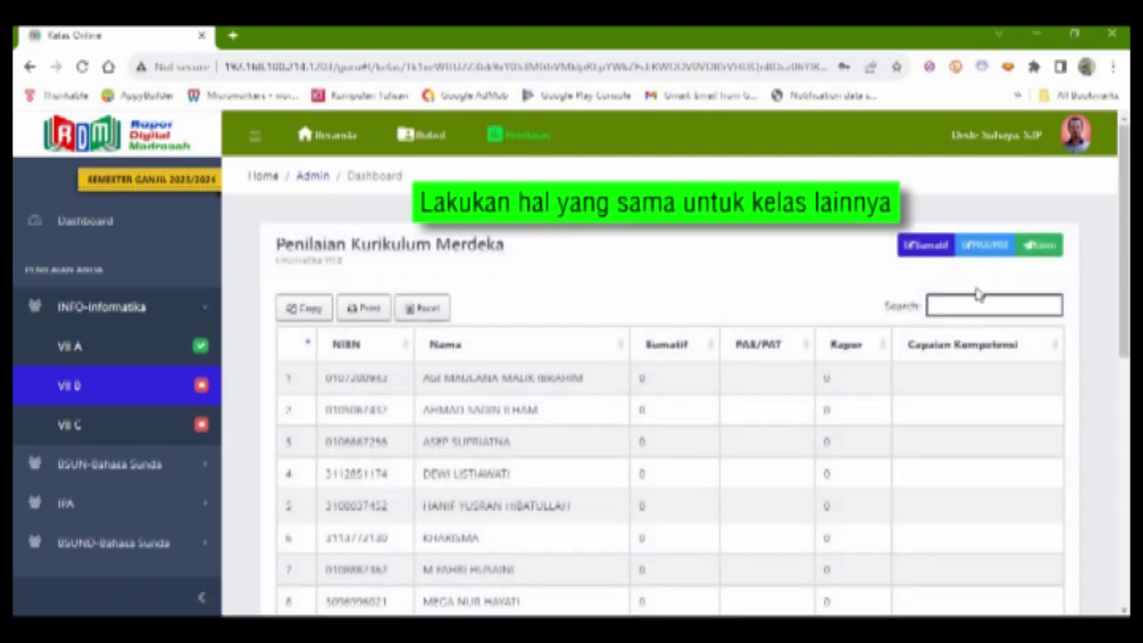
Step: Upload Nilai Sumatif-VII.B-Informatika.xlsx from the Informatika folder as the summative grades of Informatika class VII B
{"action": "left_click", "coordinate": [934, 252]}
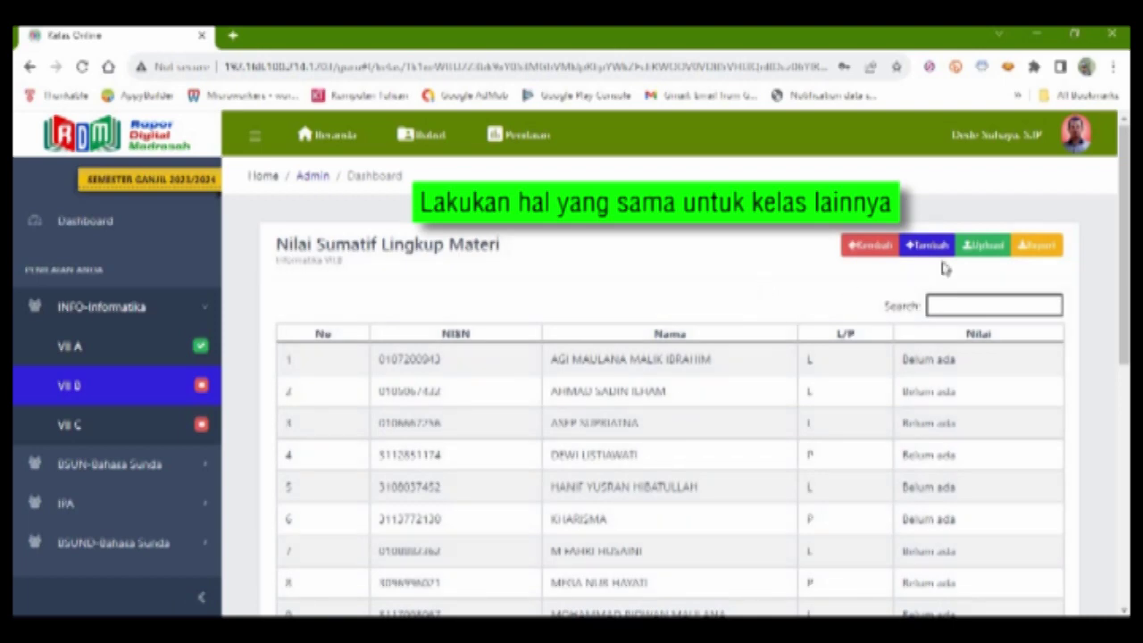
{"action": "left_click", "coordinate": [973, 247]}
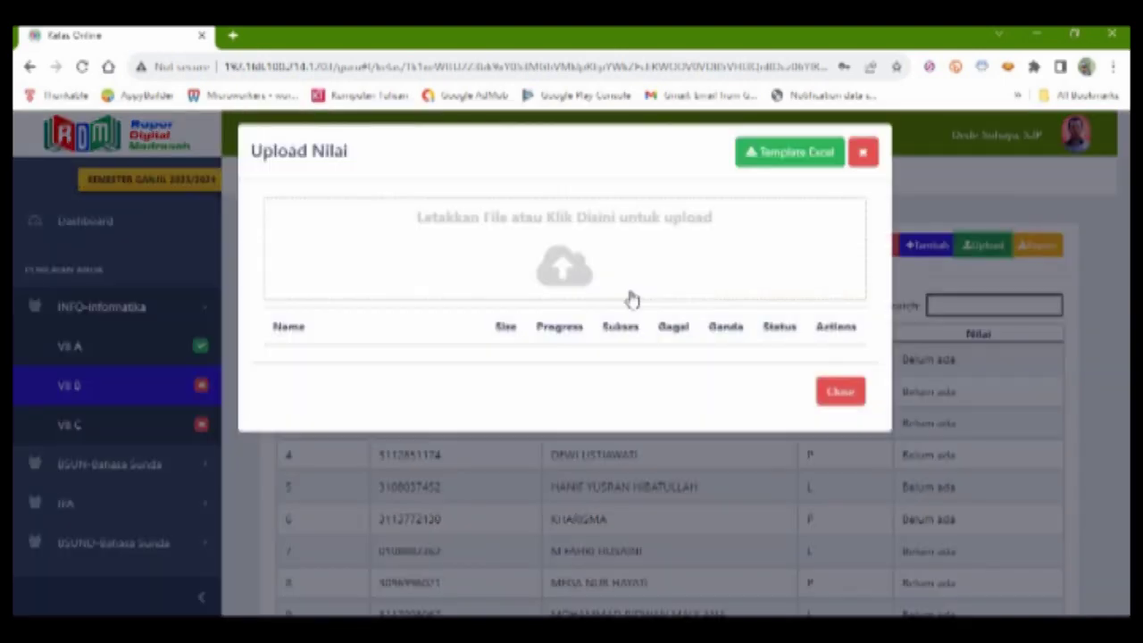
{"action": "left_click", "coordinate": [576, 291]}
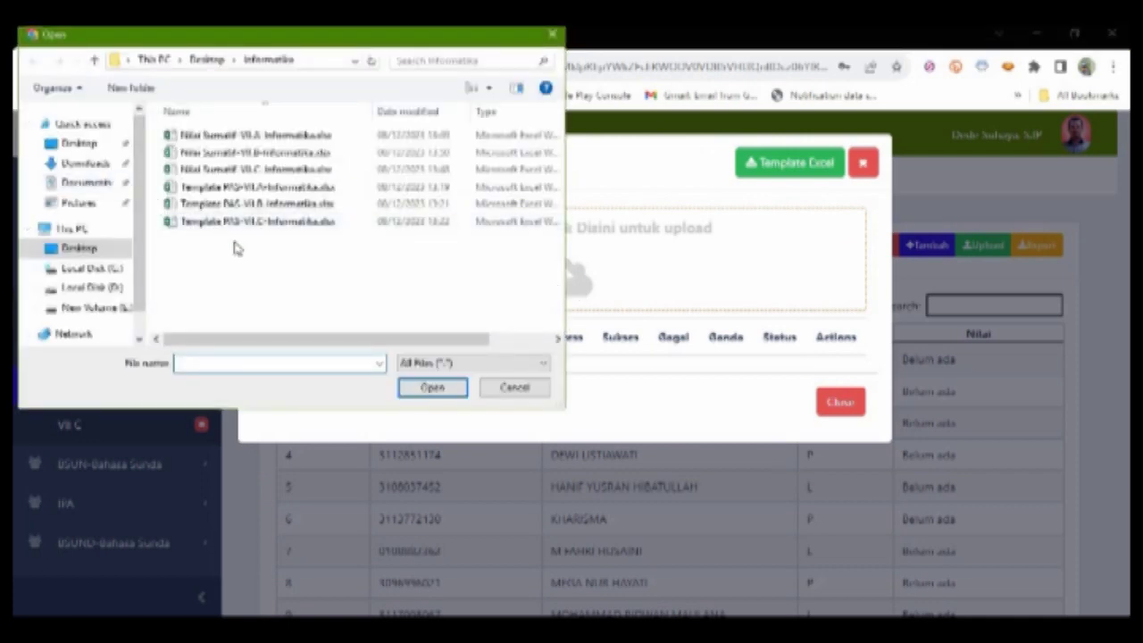
{"action": "left_click", "coordinate": [255, 153]}
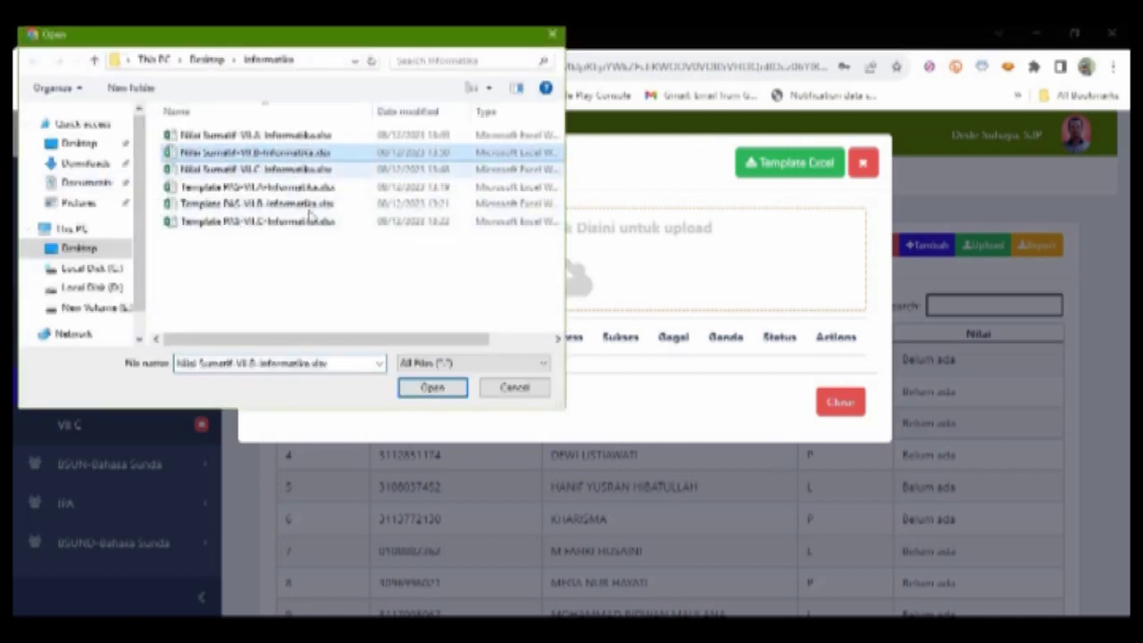
{"action": "left_click", "coordinate": [432, 387]}
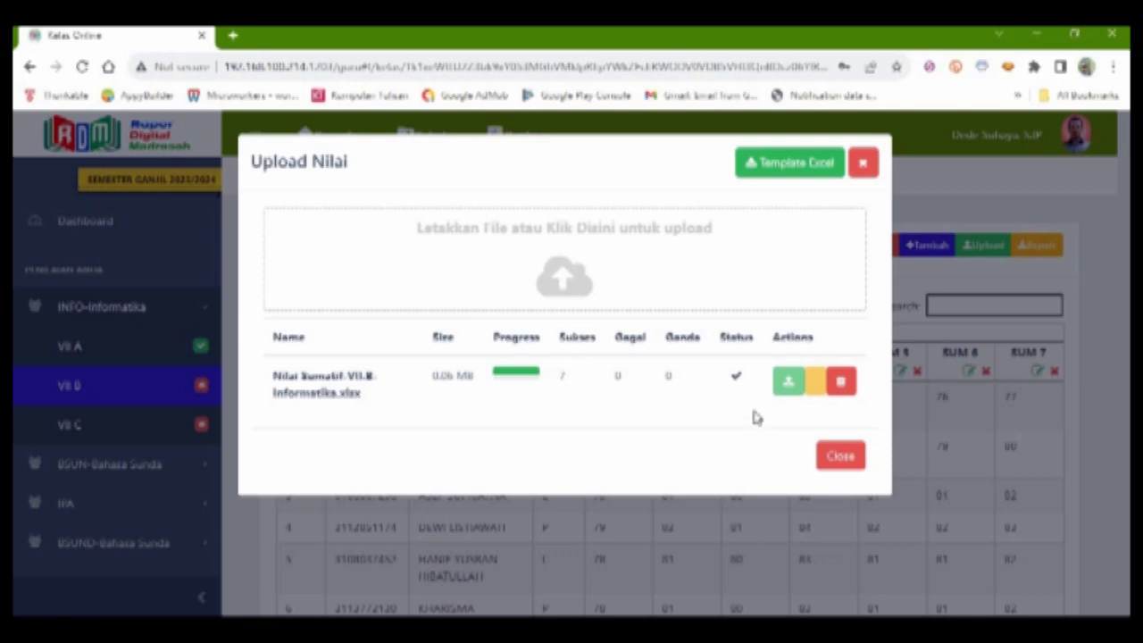
{"action": "left_click", "coordinate": [833, 462]}
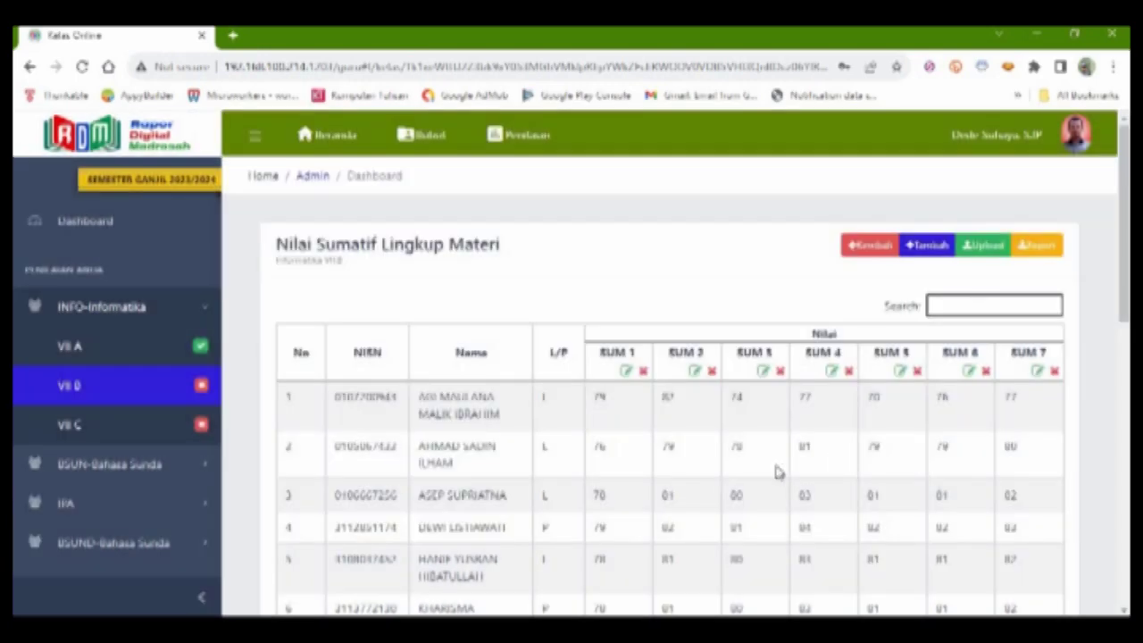
Step: Upload Template PAS-VII.B-Informatika.xlsx from the Informatika folder as the PAS/PAT grades of Informatika class VII B
{"action": "left_click", "coordinate": [870, 247]}
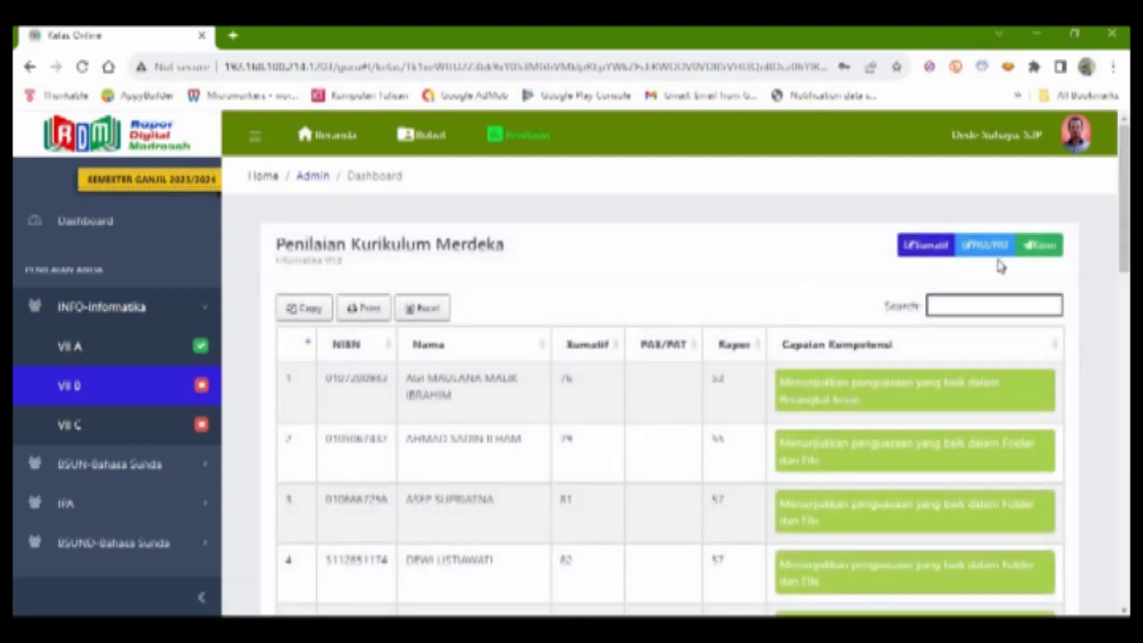
{"action": "left_click", "coordinate": [989, 248]}
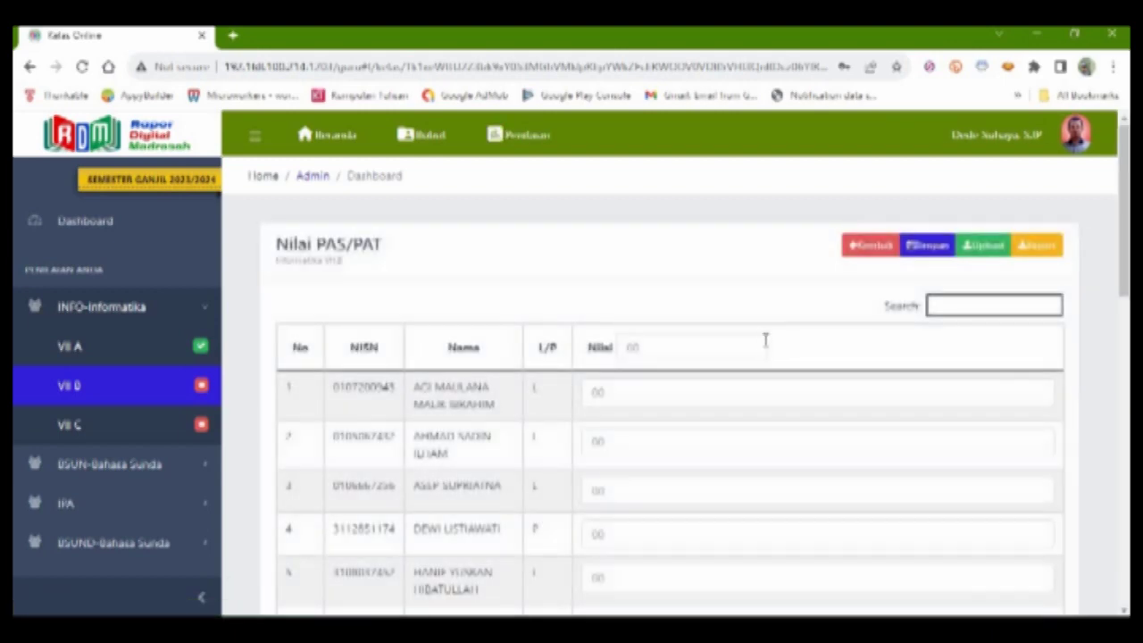
{"action": "left_click", "coordinate": [998, 250]}
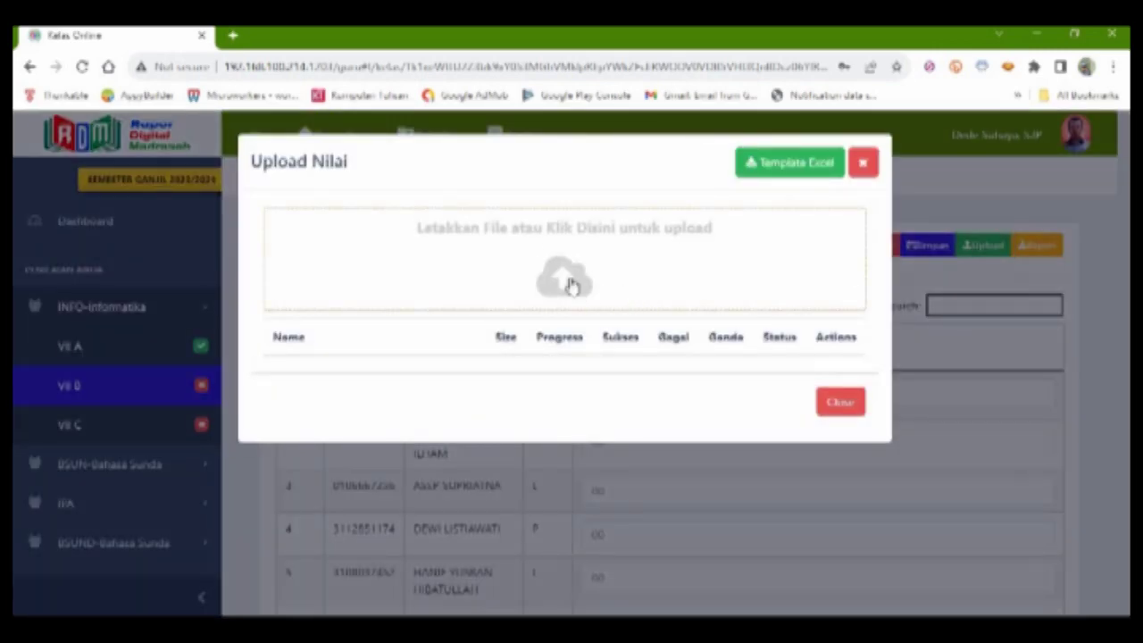
{"action": "left_click", "coordinate": [572, 284]}
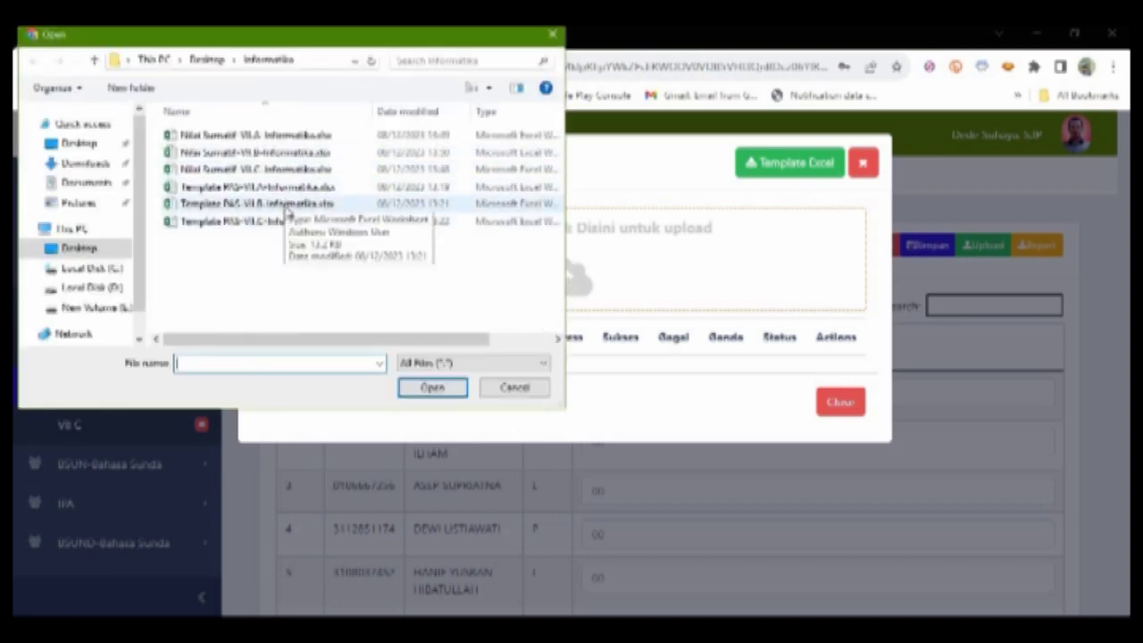
{"action": "left_click", "coordinate": [290, 212]}
{"action": "left_click", "coordinate": [441, 388]}
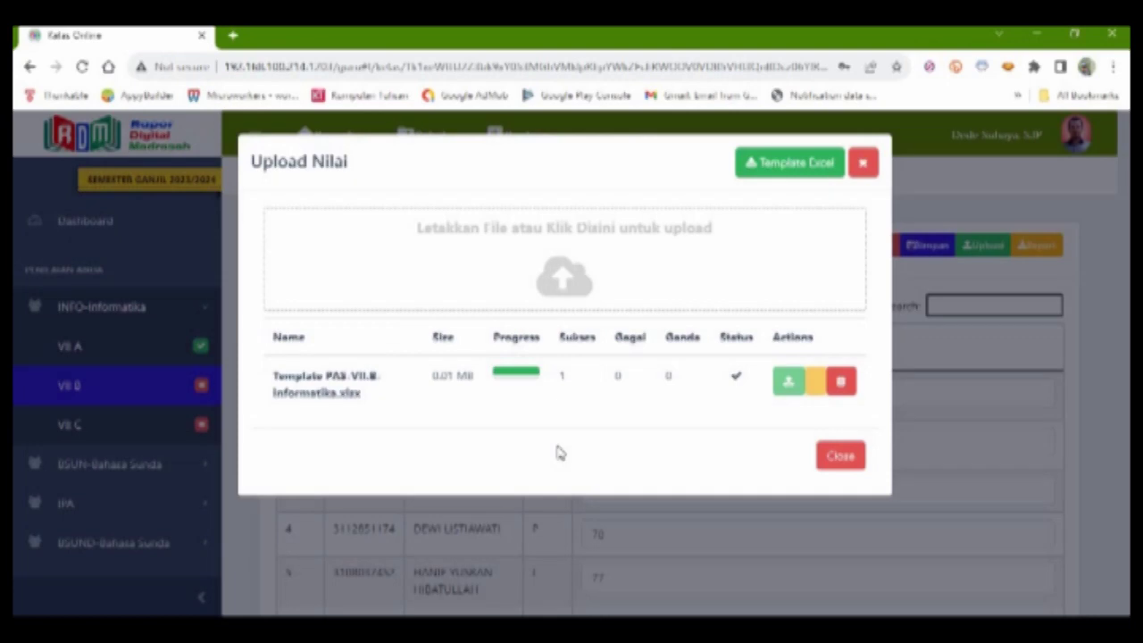
{"action": "left_click", "coordinate": [835, 459]}
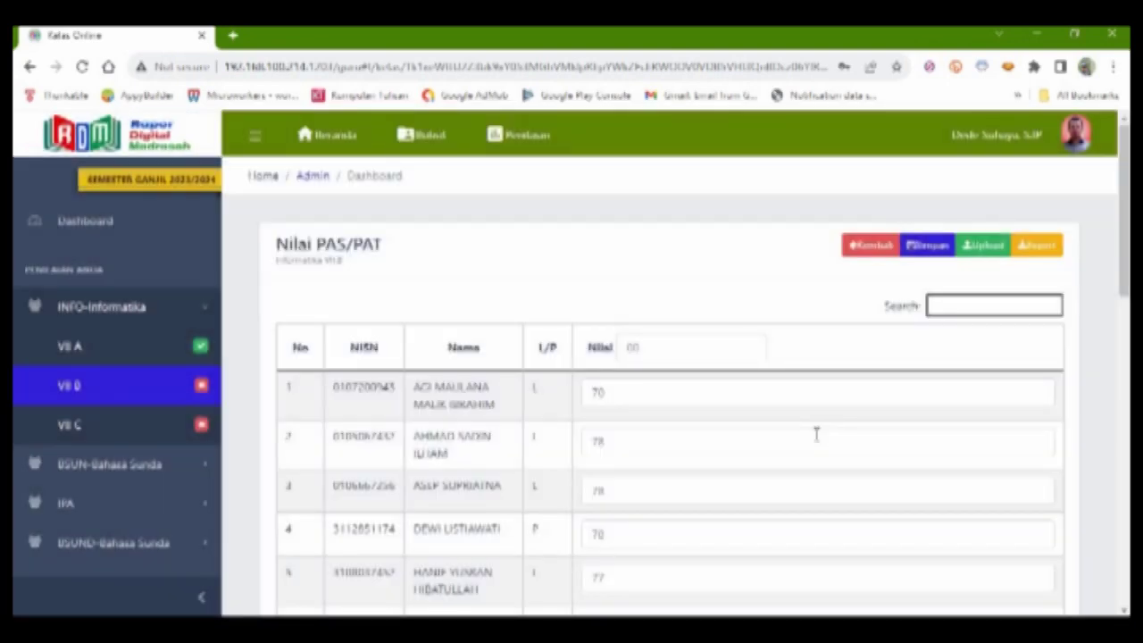
Step: Check all students' Sumatif, PAS/PAT and Rapor grades in the Informatika VII B overview and submit them with Kirim
{"action": "left_click", "coordinate": [870, 246]}
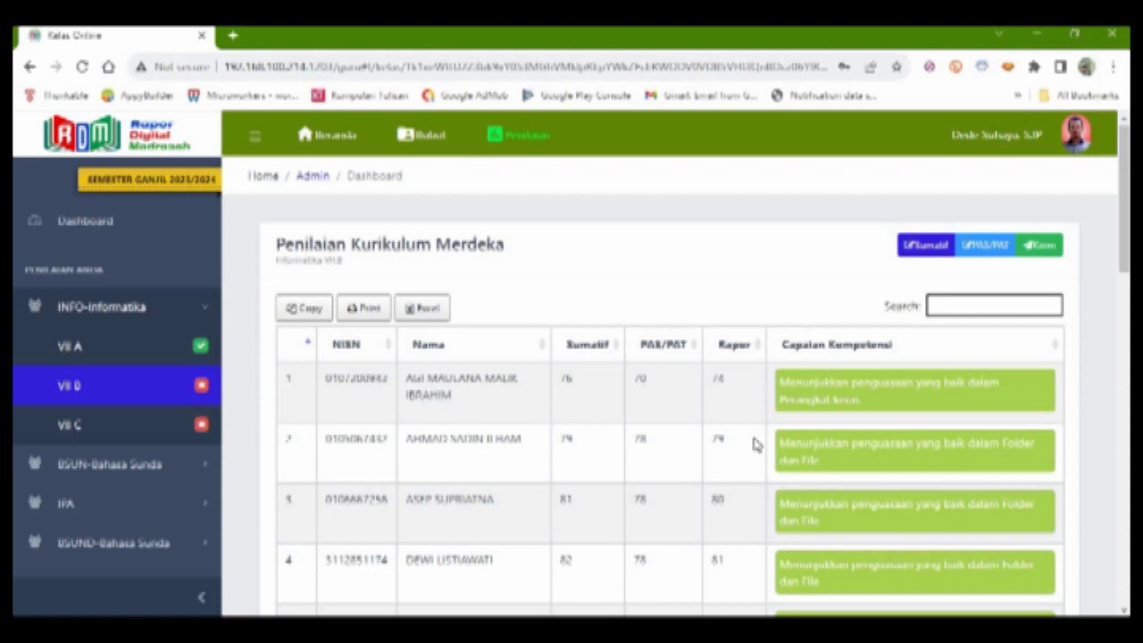
{"action": "scroll", "coordinate": [754, 433], "scroll_direction": "down", "scroll_amount": 6}
{"action": "scroll", "coordinate": [754, 428], "scroll_direction": "down", "scroll_amount": 8}
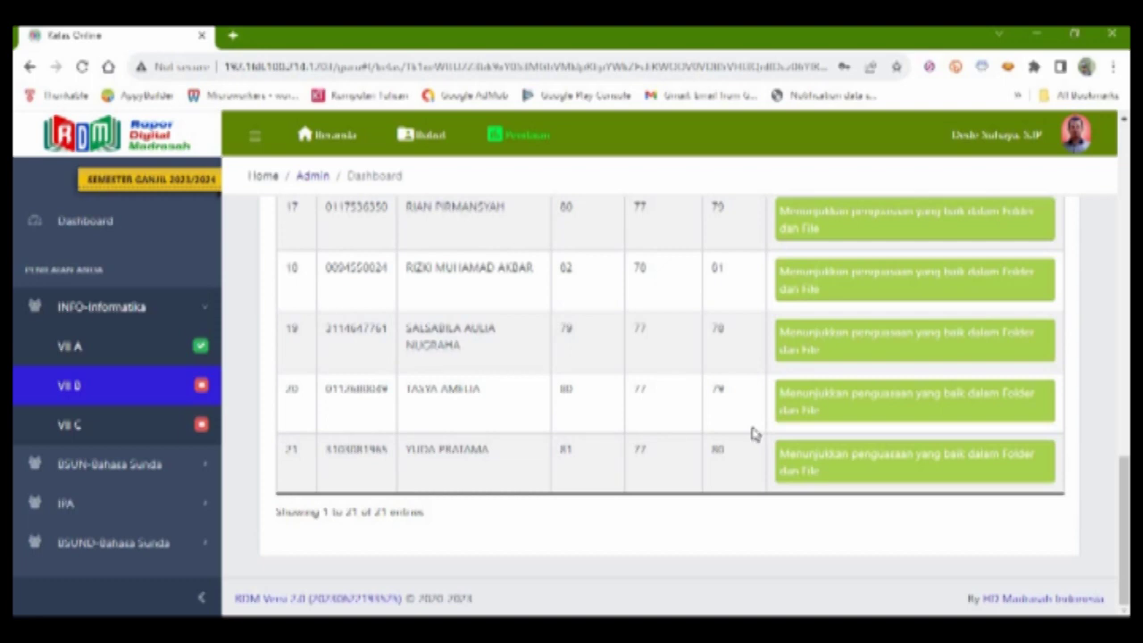
{"action": "scroll", "coordinate": [755, 433], "scroll_direction": "up", "scroll_amount": 14}
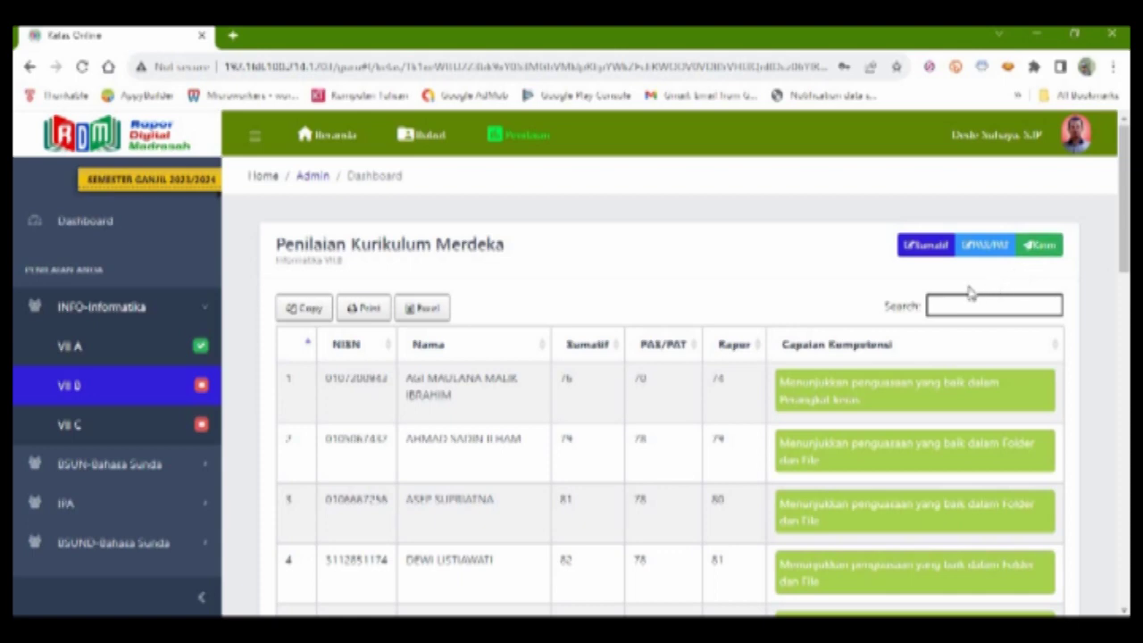
{"action": "scroll", "coordinate": [964, 304], "scroll_direction": "down", "scroll_amount": 3}
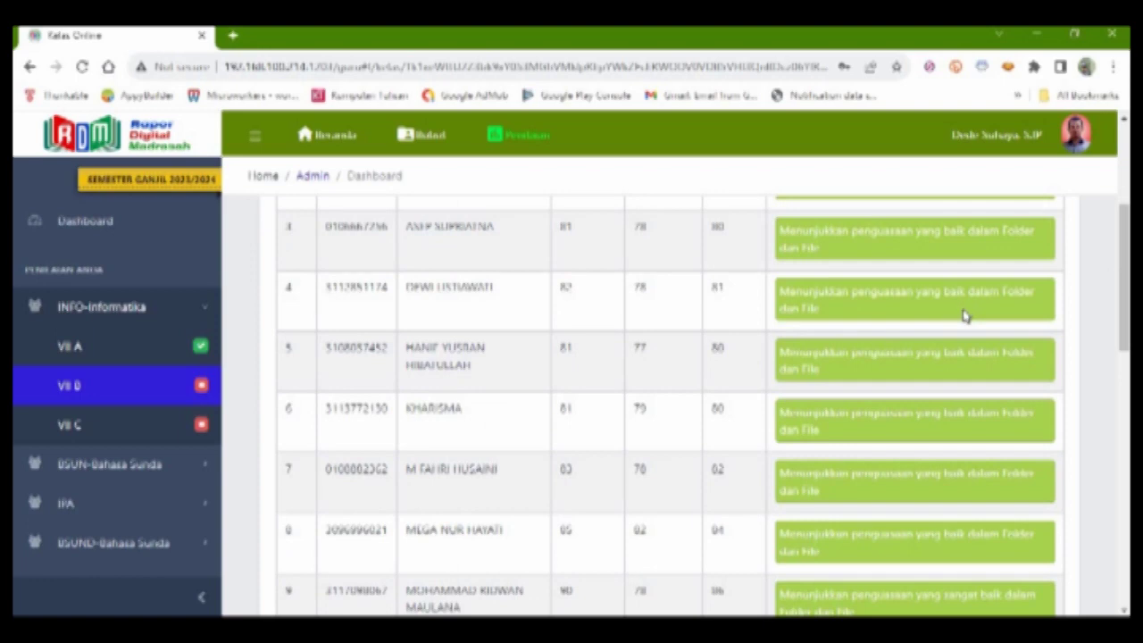
{"action": "scroll", "coordinate": [965, 314], "scroll_direction": "down", "scroll_amount": 3}
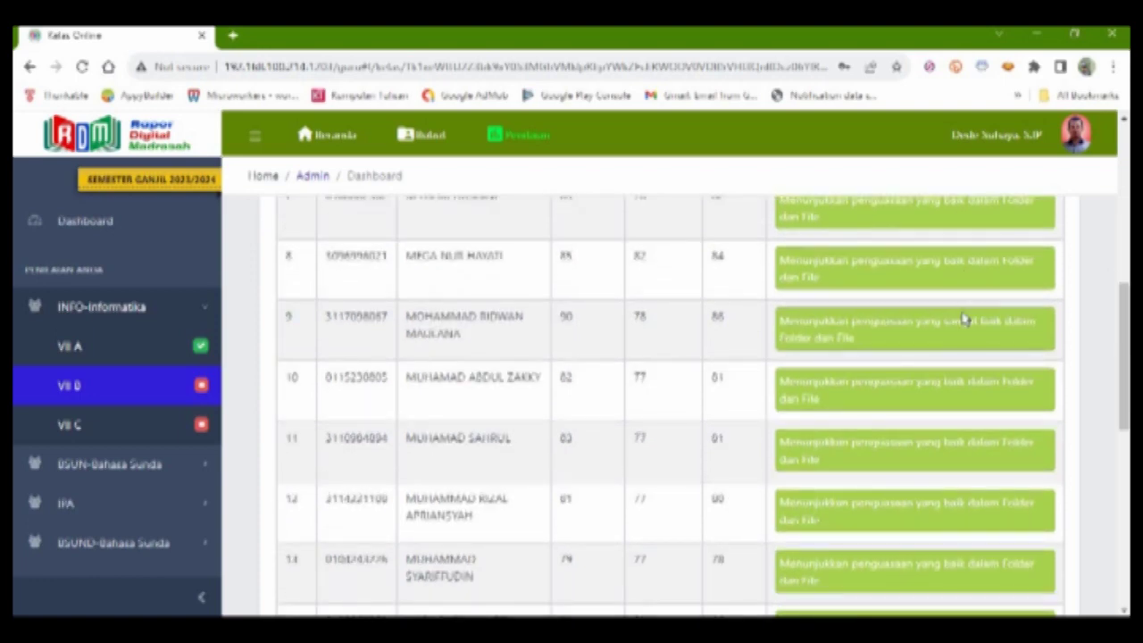
{"action": "scroll", "coordinate": [962, 312], "scroll_direction": "down", "scroll_amount": 3}
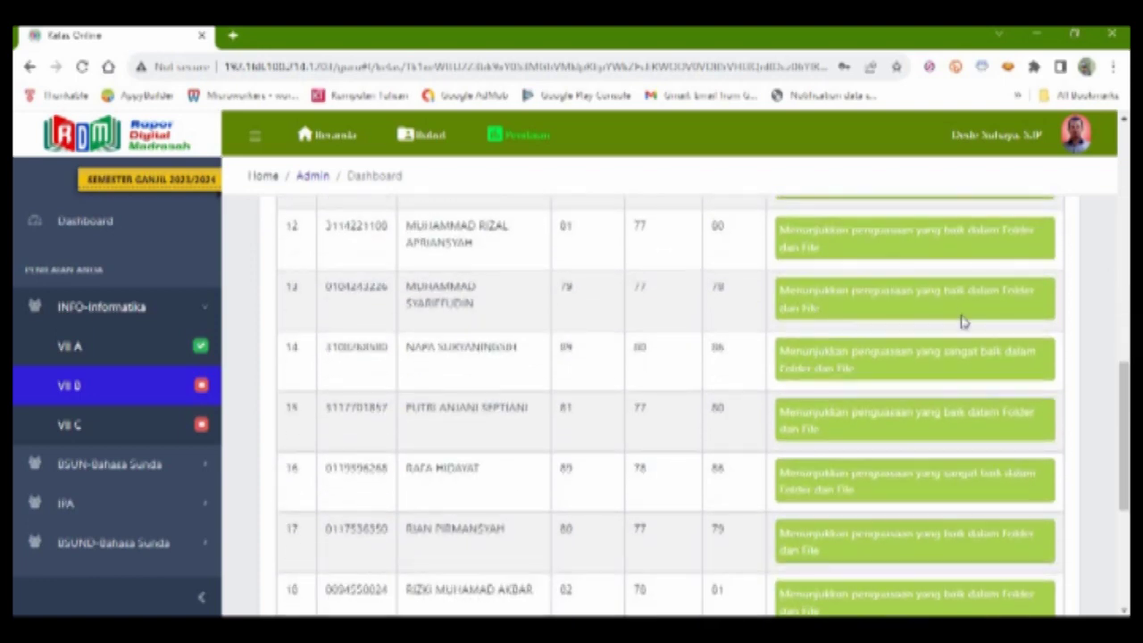
{"action": "scroll", "coordinate": [961, 313], "scroll_direction": "down", "scroll_amount": 3}
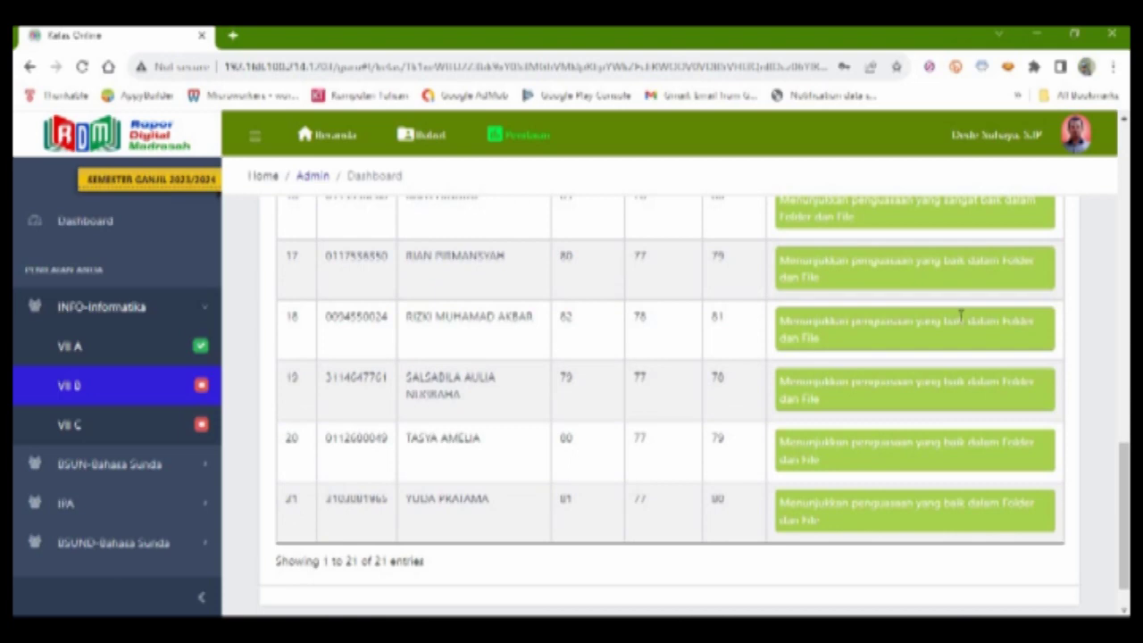
{"action": "scroll", "coordinate": [962, 314], "scroll_direction": "up", "scroll_amount": 12}
{"action": "left_click", "coordinate": [1053, 250]}
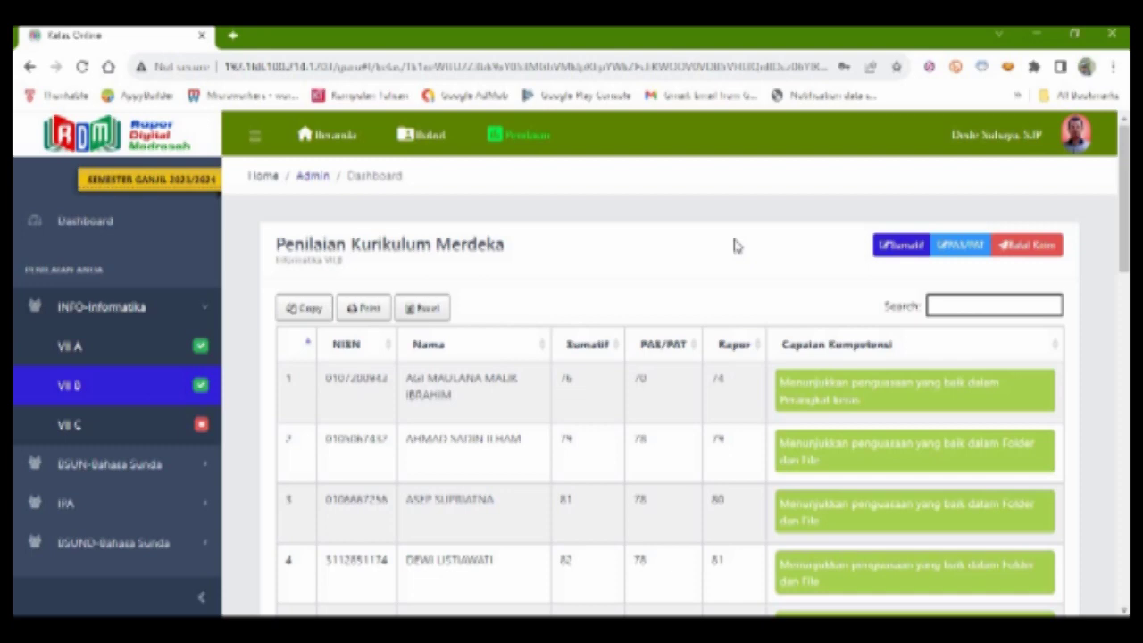
Step: Switch to Informatika class VII C, check its Bobot grade weights and go to its Penilaian Kurikulum Merdeka overview
{"action": "left_click", "coordinate": [80, 426]}
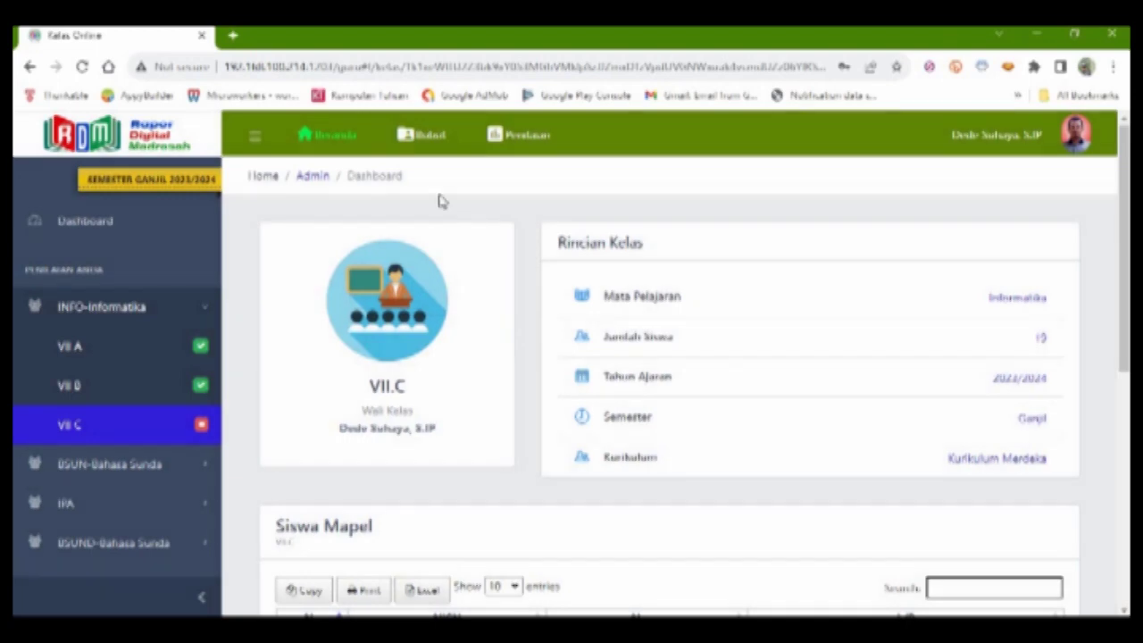
{"action": "left_click", "coordinate": [428, 143]}
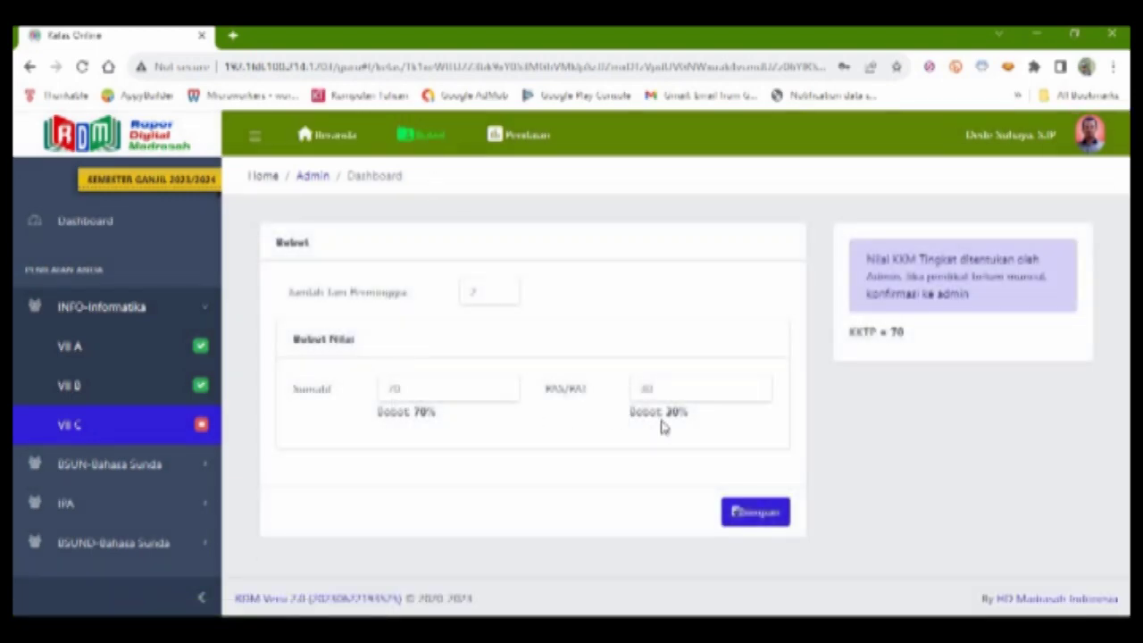
{"action": "left_click", "coordinate": [531, 145]}
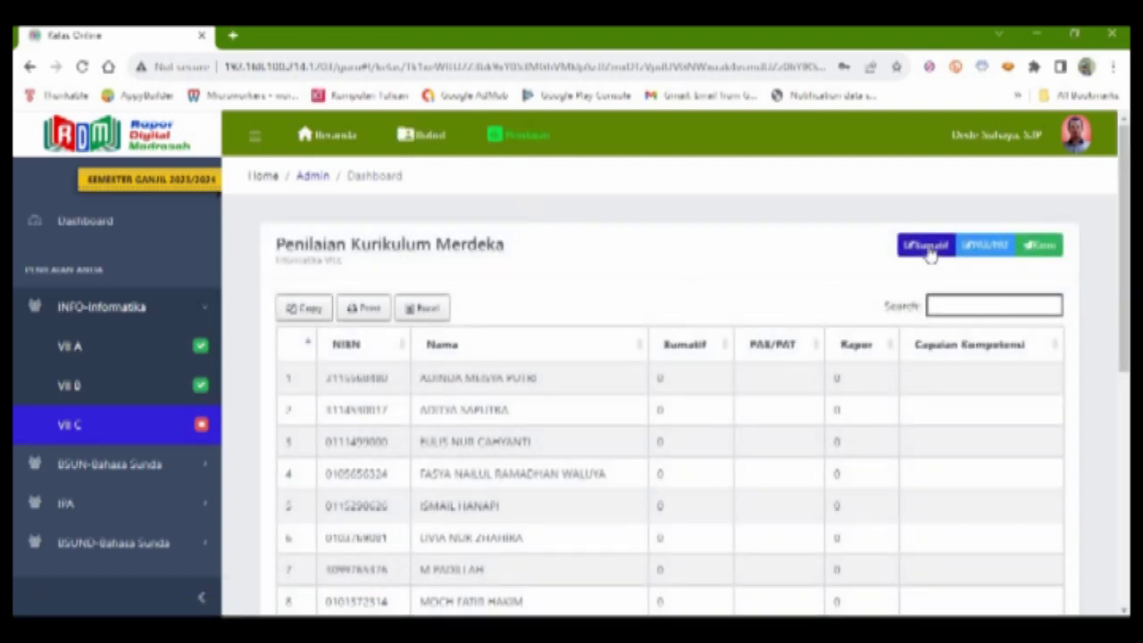
Step: Upload Nilai Sumatif-VII.C-Informatika.xlsx from the Informatika folder as the summative grades of Informatika class VII C and return to the grade overview
{"action": "left_click", "coordinate": [927, 246]}
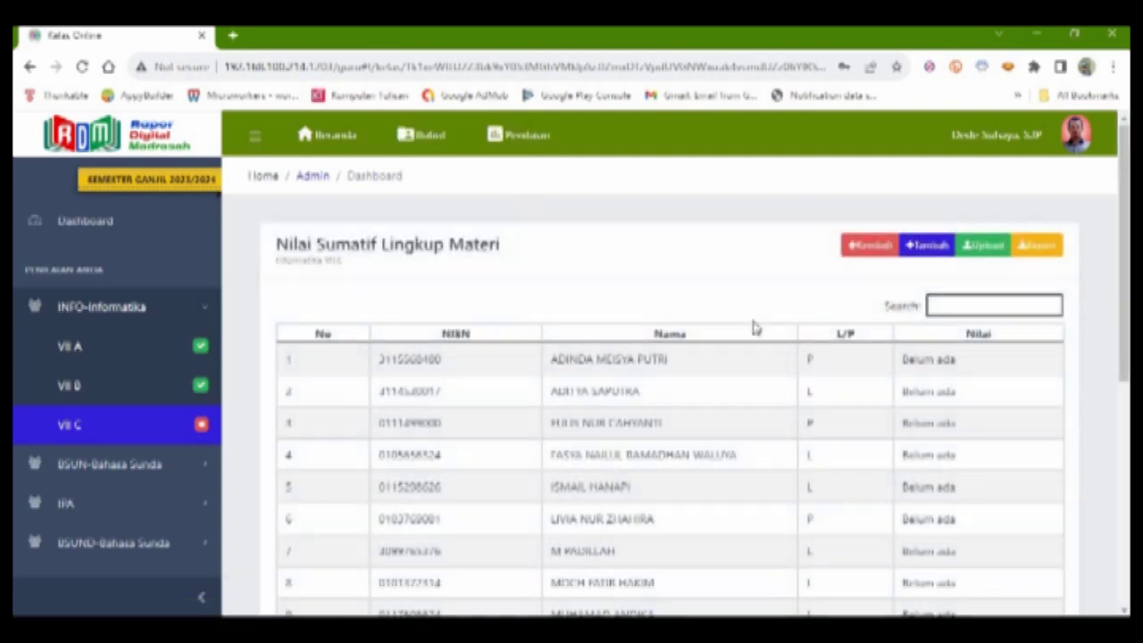
{"action": "left_click", "coordinate": [984, 247]}
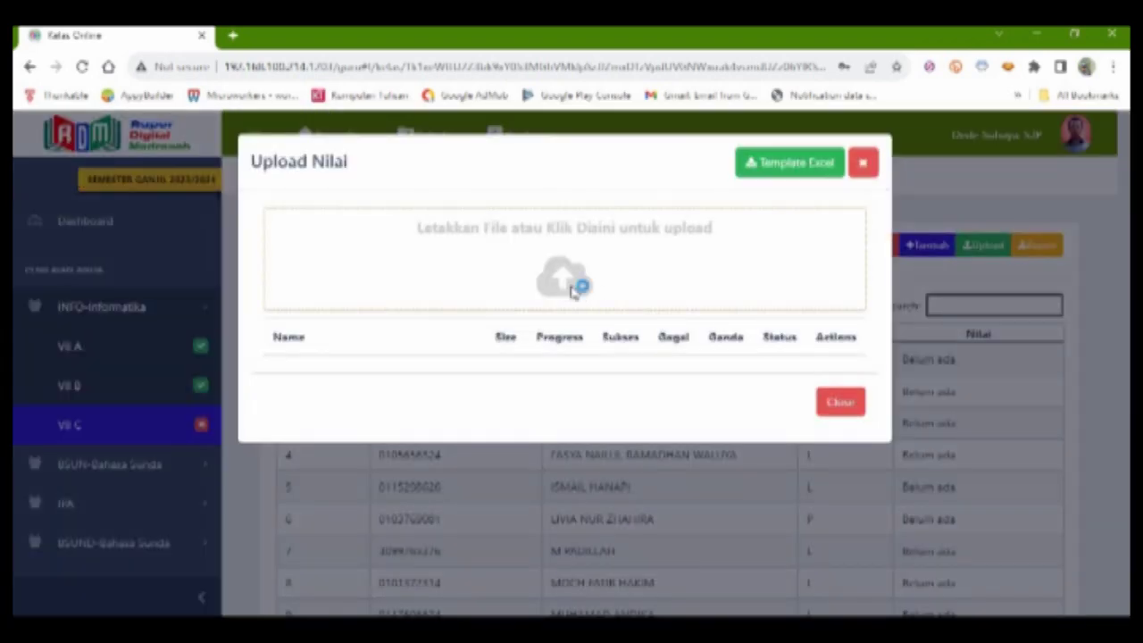
{"action": "left_click", "coordinate": [572, 292]}
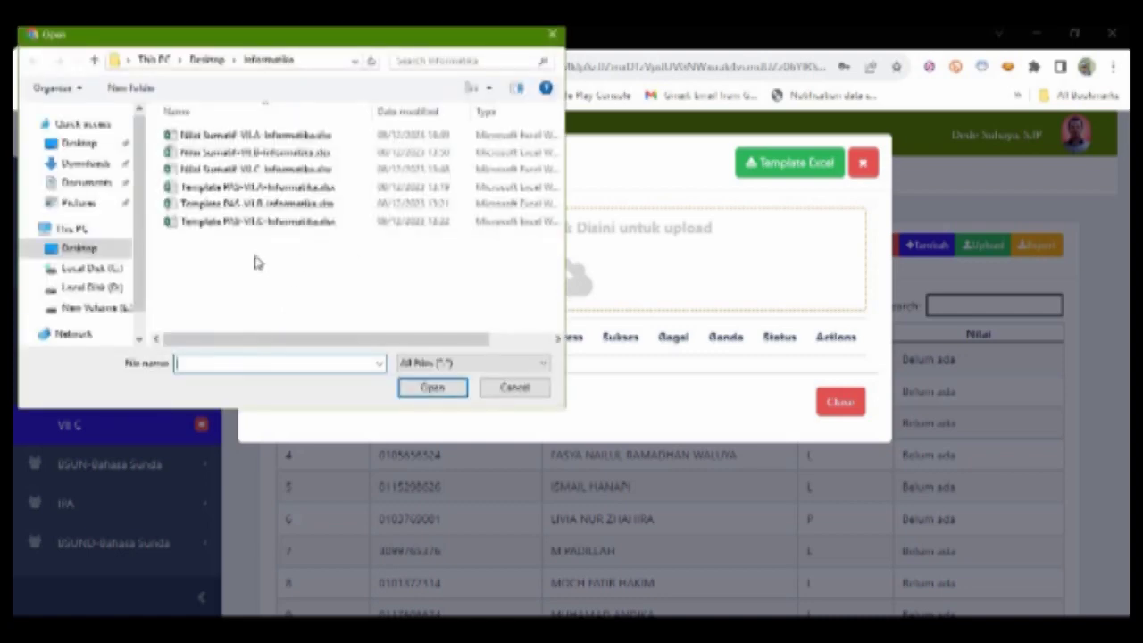
{"action": "left_click", "coordinate": [277, 172]}
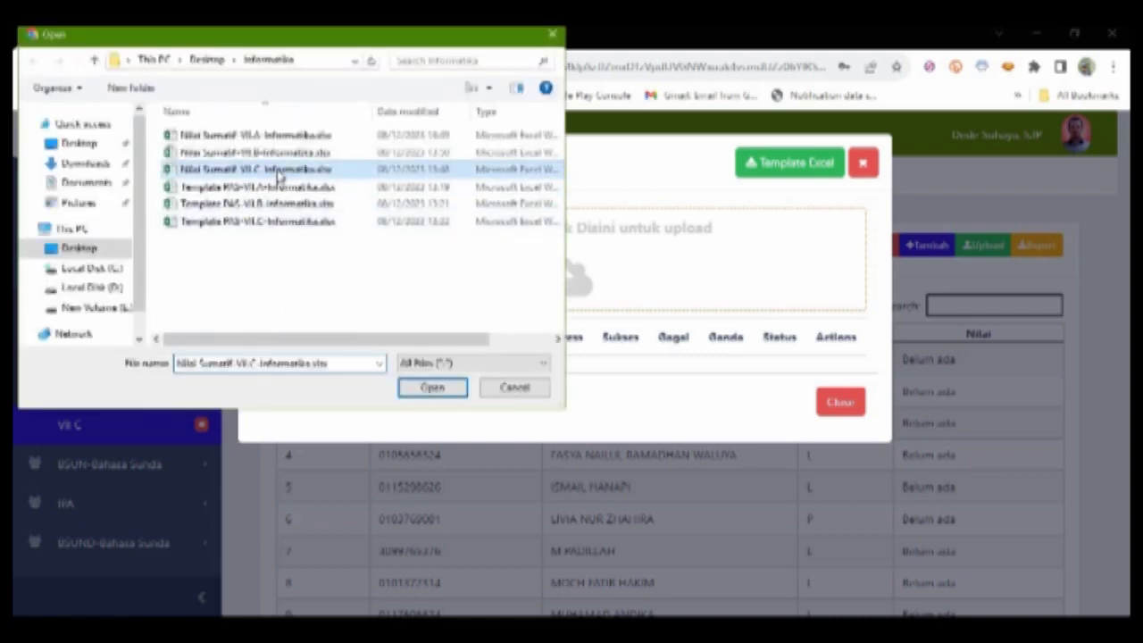
{"action": "left_click", "coordinate": [432, 386]}
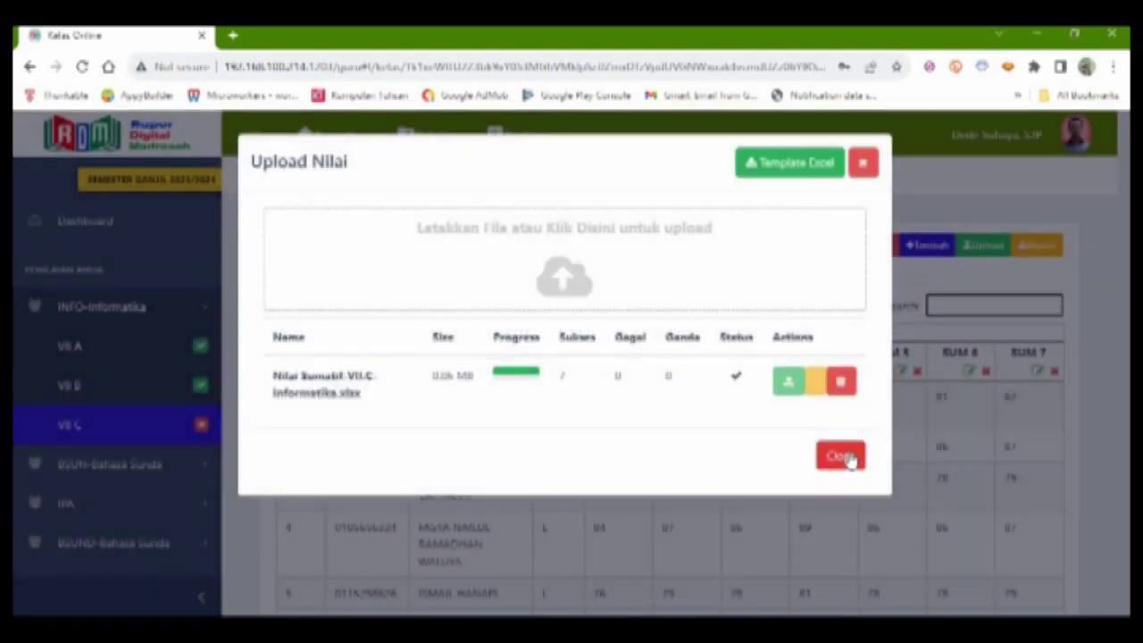
{"action": "left_click", "coordinate": [847, 459]}
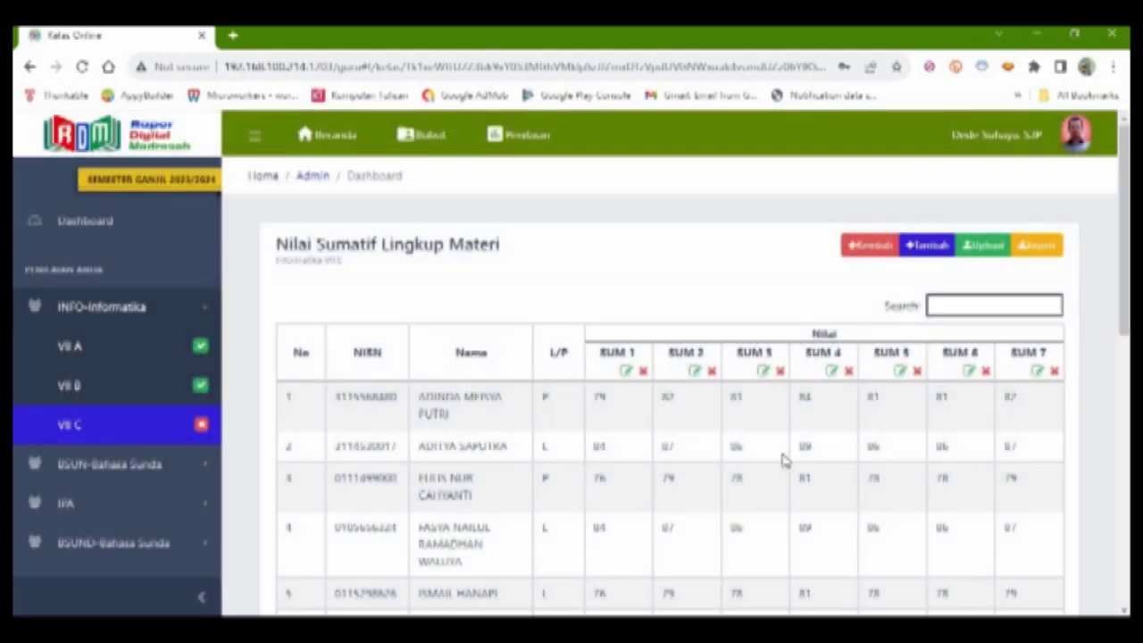
{"action": "left_click", "coordinate": [872, 254]}
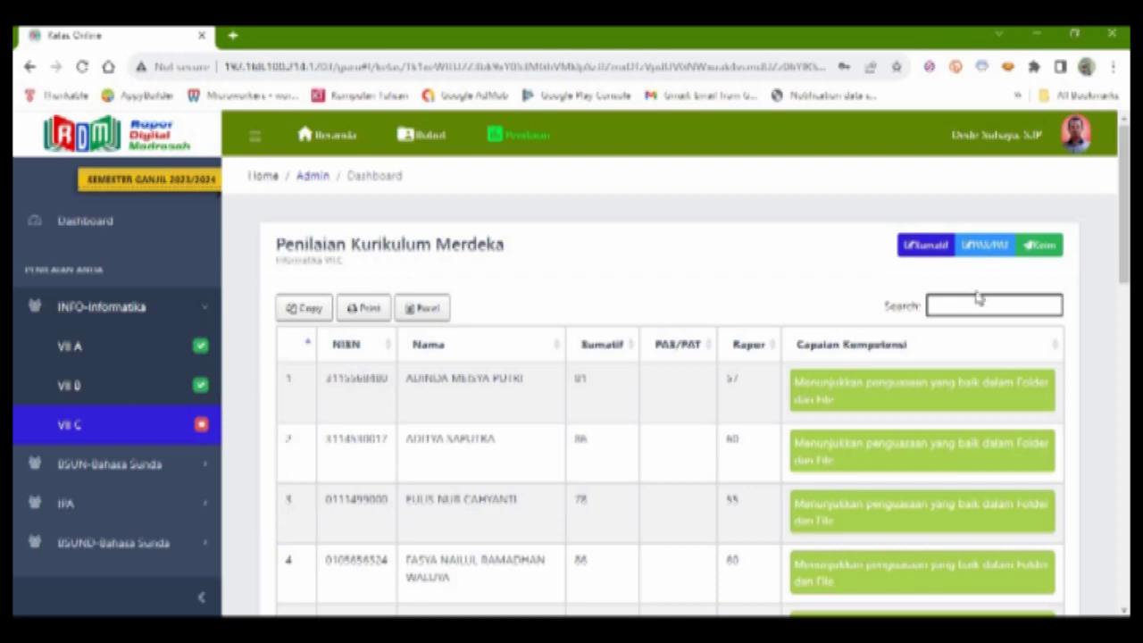
Step: Upload Template PAS-VII.C-Informatika.xlsx from the Informatika folder as the PAS/PAT grades of Informatika class VII C, check them and return to the overview
{"action": "left_click", "coordinate": [984, 245]}
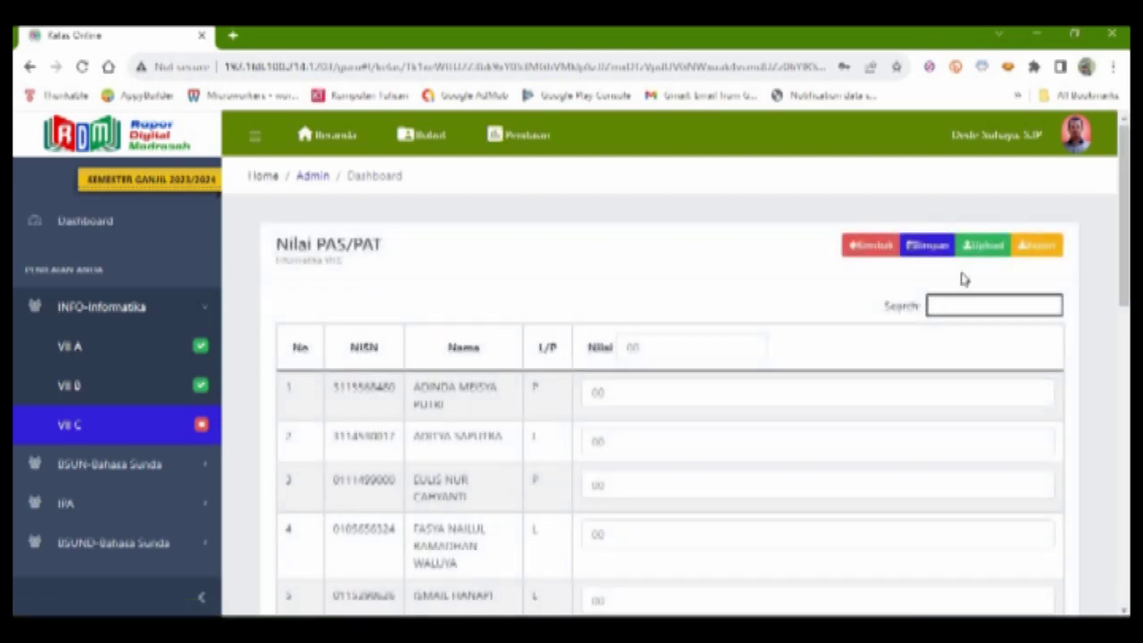
{"action": "left_click", "coordinate": [983, 247]}
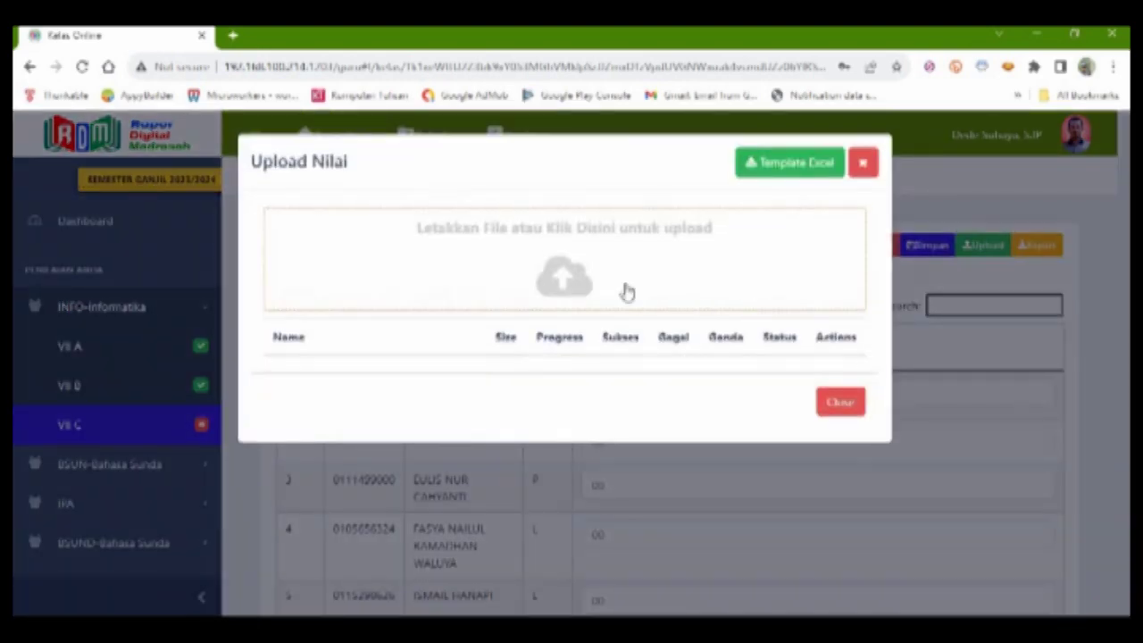
{"action": "left_click", "coordinate": [575, 285]}
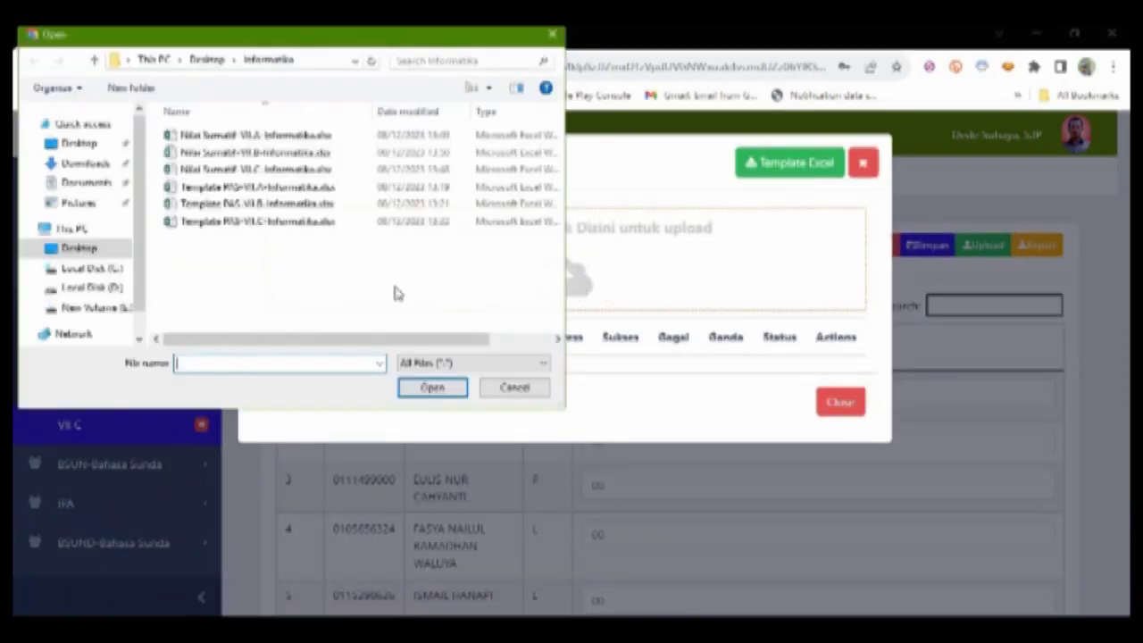
{"action": "left_click", "coordinate": [282, 224]}
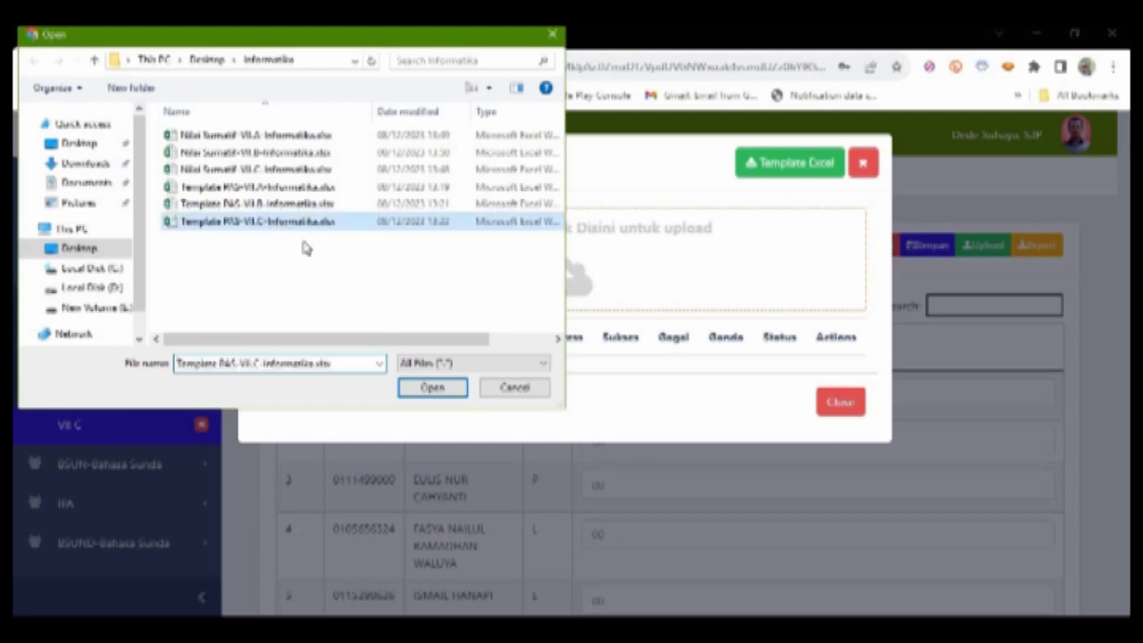
{"action": "left_click", "coordinate": [416, 385]}
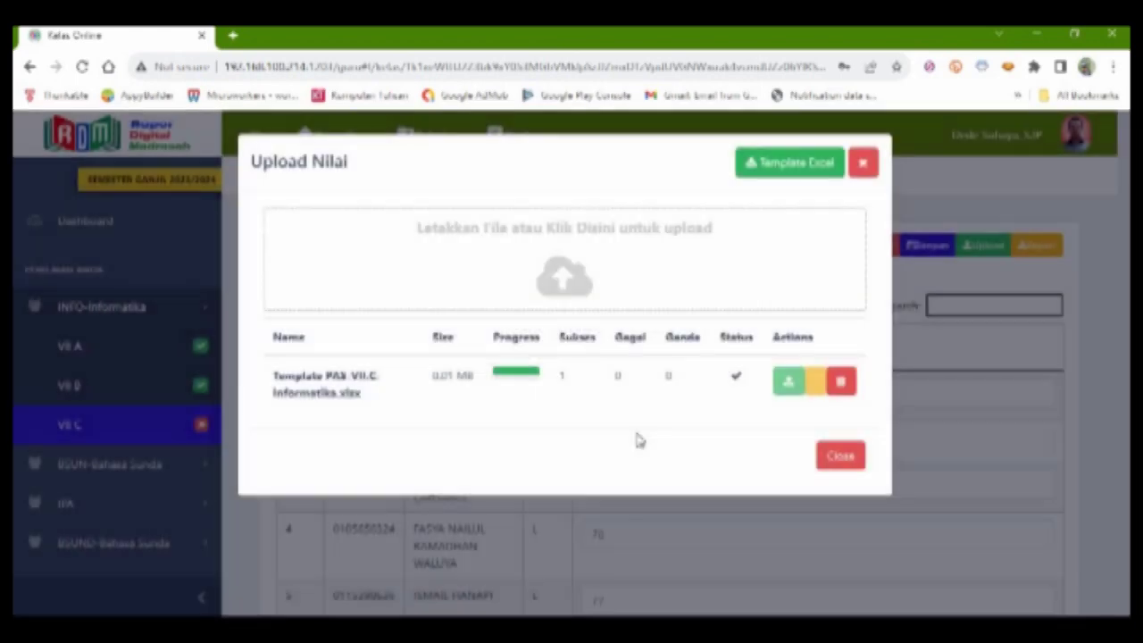
{"action": "left_click", "coordinate": [831, 458]}
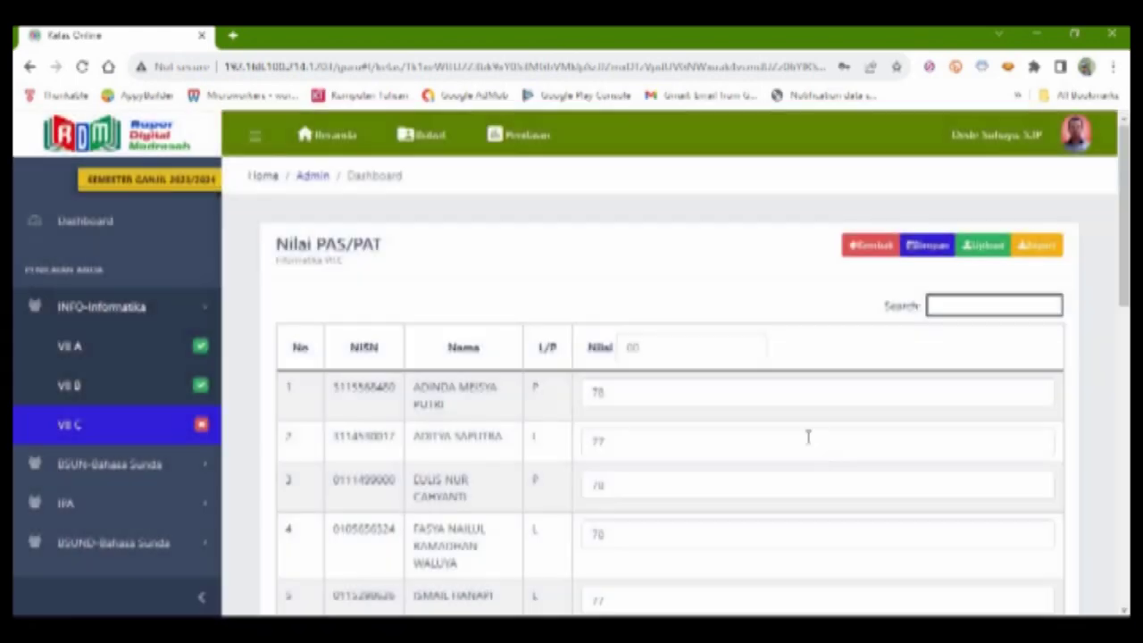
{"action": "scroll", "coordinate": [759, 415], "scroll_direction": "down", "scroll_amount": 10}
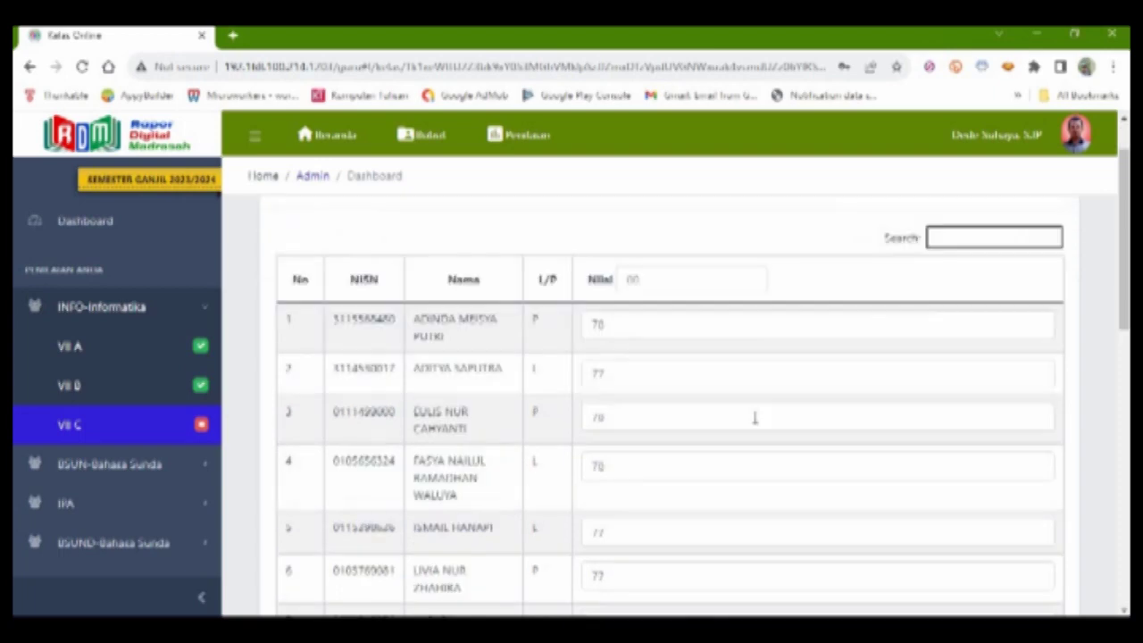
{"action": "scroll", "coordinate": [754, 428], "scroll_direction": "up", "scroll_amount": 10}
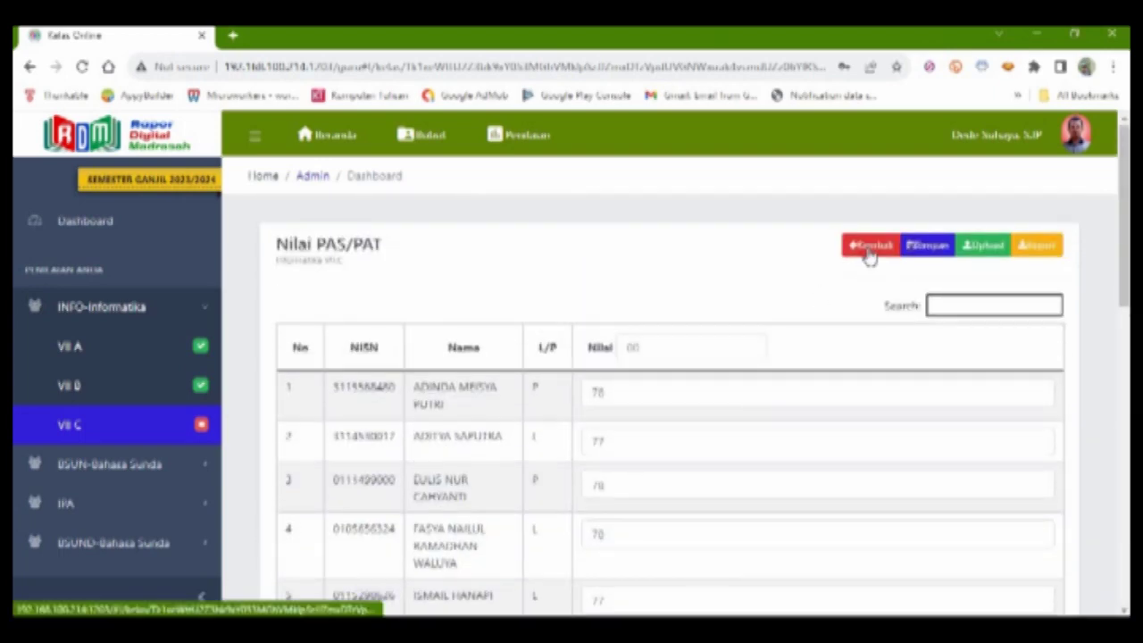
{"action": "left_click", "coordinate": [870, 249]}
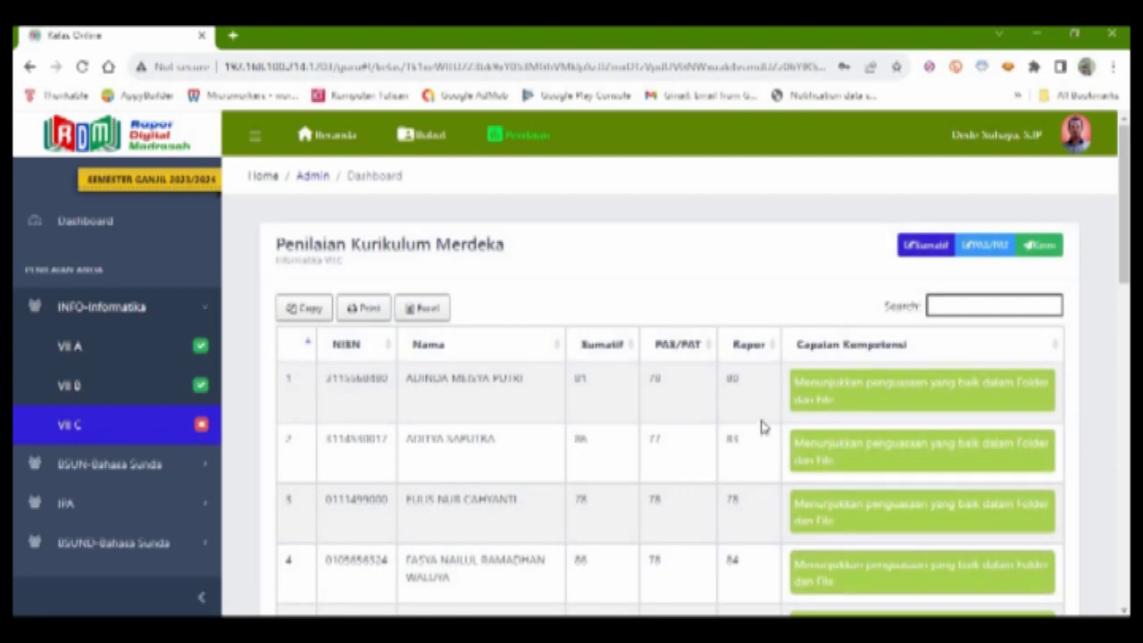
Step: Check all students' Sumatif, PAS/PAT and Rapor grades in the Informatika VII C overview and submit them with Kirim
{"action": "scroll", "coordinate": [764, 427], "scroll_direction": "down", "scroll_amount": 2}
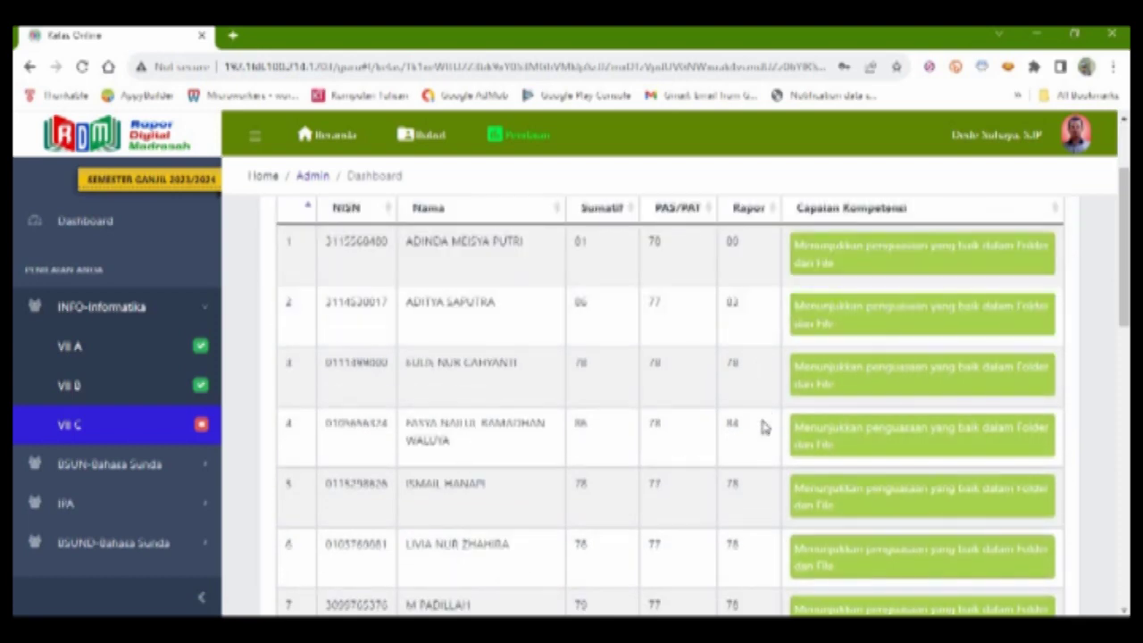
{"action": "scroll", "coordinate": [763, 427], "scroll_direction": "down", "scroll_amount": 10}
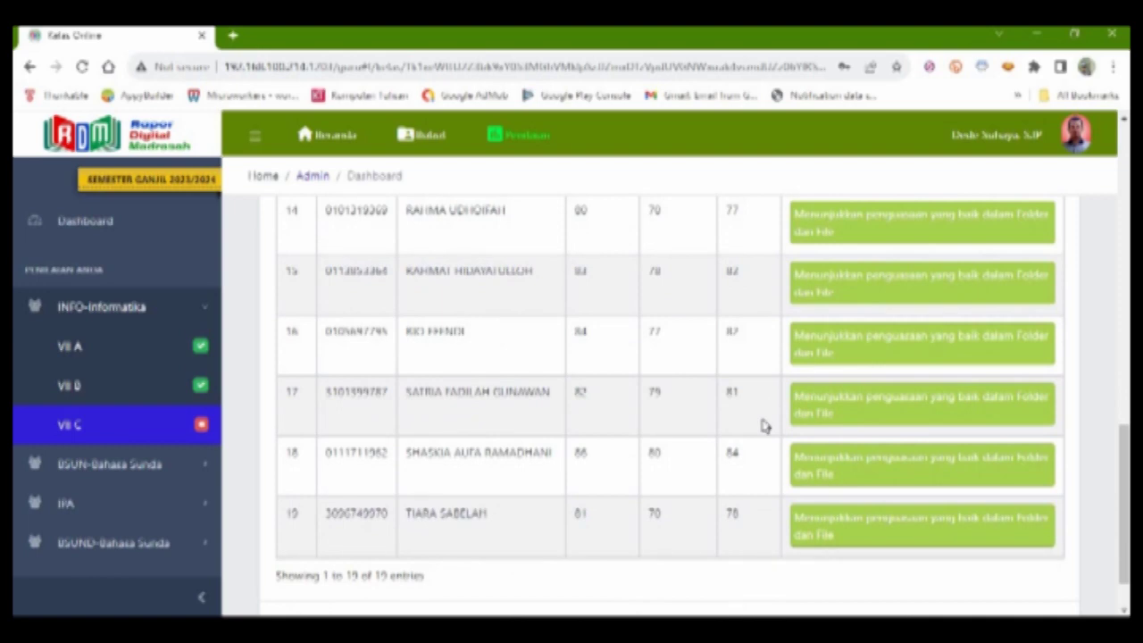
{"action": "scroll", "coordinate": [763, 426], "scroll_direction": "up", "scroll_amount": 2}
{"action": "scroll", "coordinate": [764, 426], "scroll_direction": "up", "scroll_amount": 10}
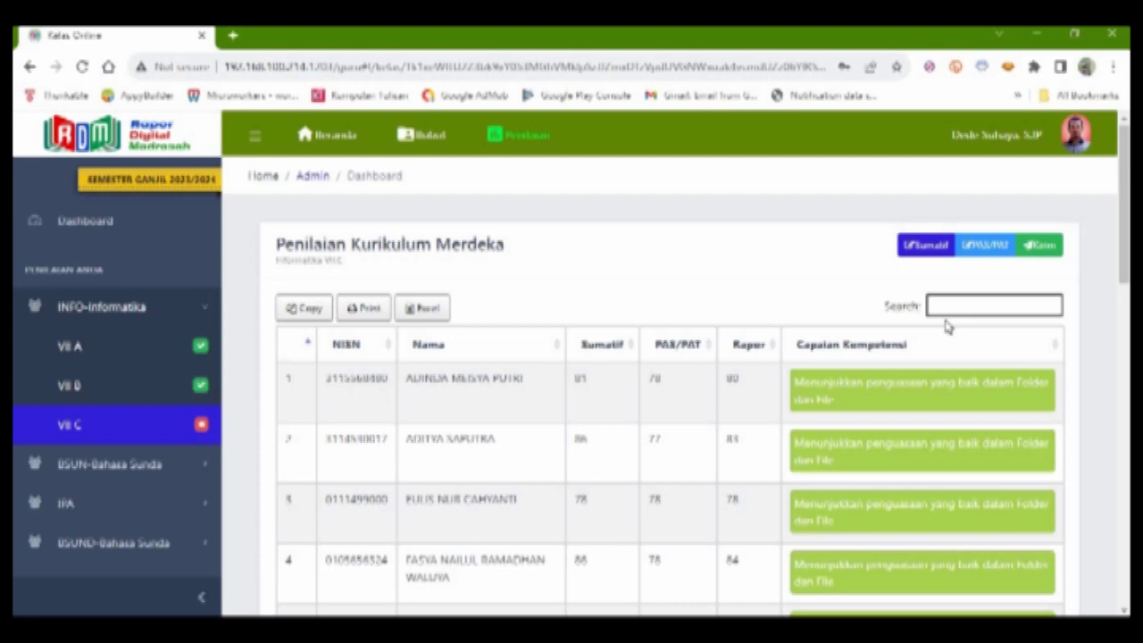
{"action": "left_click", "coordinate": [1040, 245]}
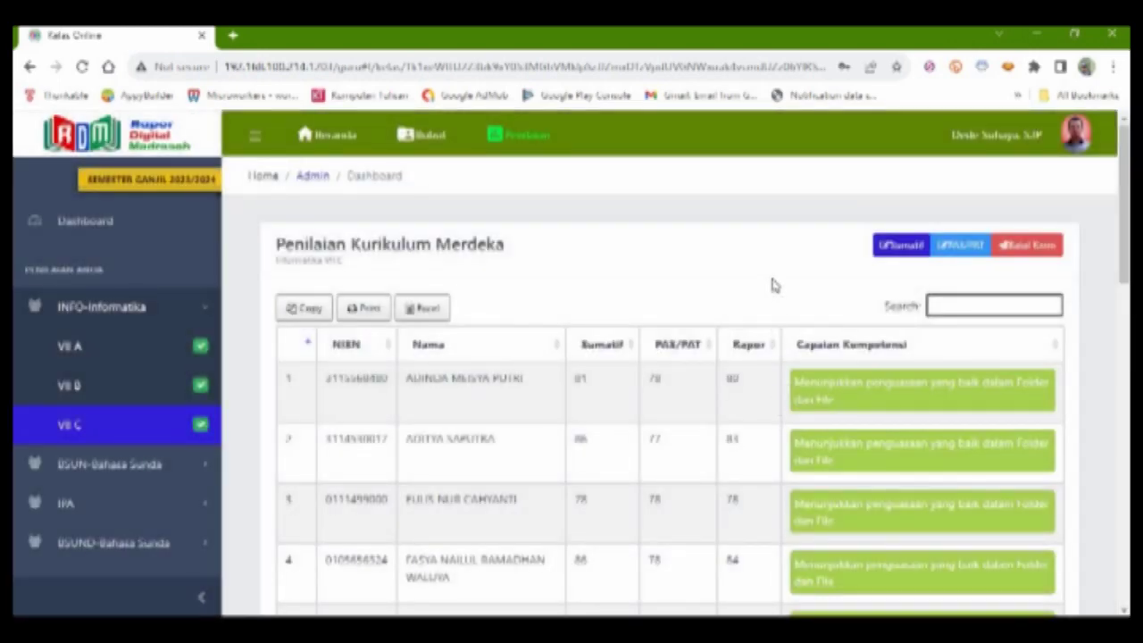
{"action": "scroll", "coordinate": [773, 286], "scroll_direction": "down", "scroll_amount": 10}
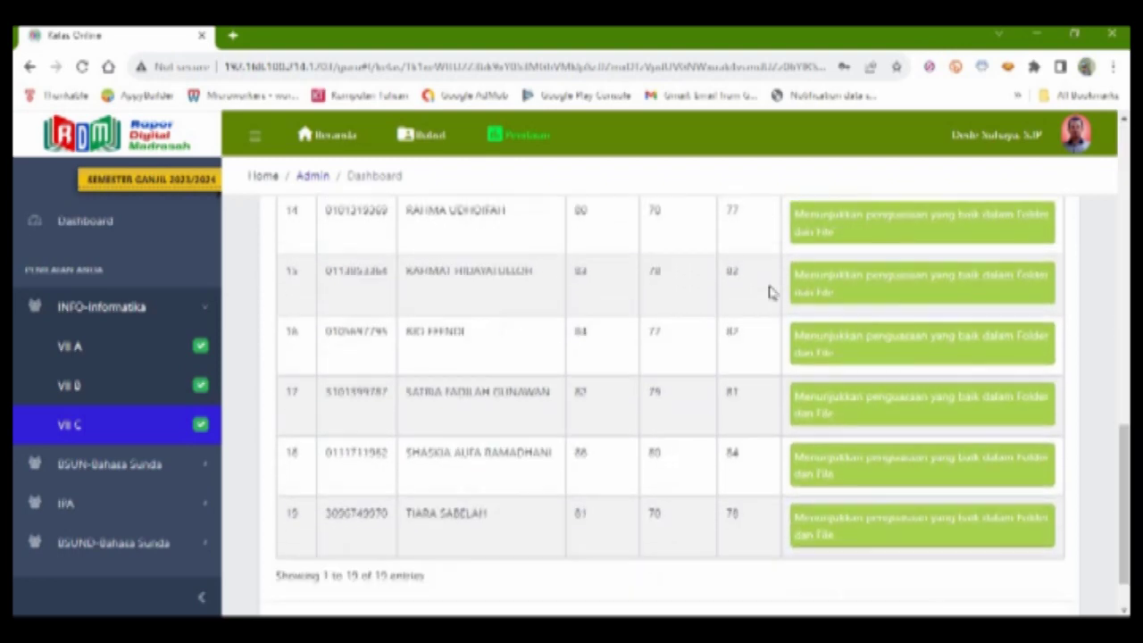
{"action": "scroll", "coordinate": [773, 292], "scroll_direction": "down", "scroll_amount": 1}
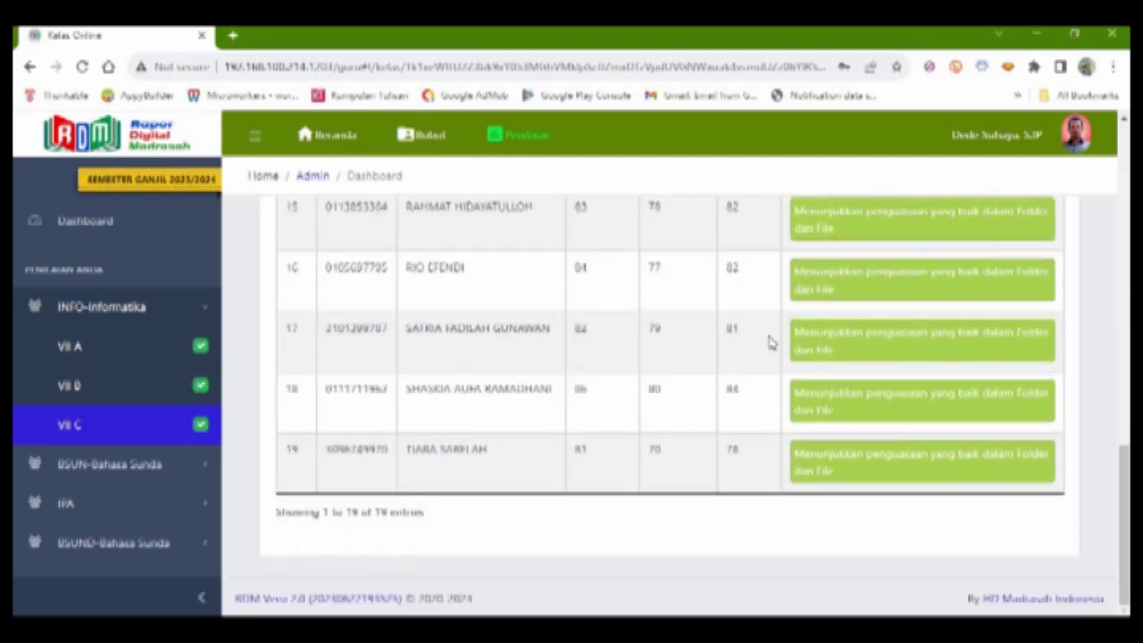
{"action": "scroll", "coordinate": [770, 498], "scroll_direction": "up", "scroll_amount": 3}
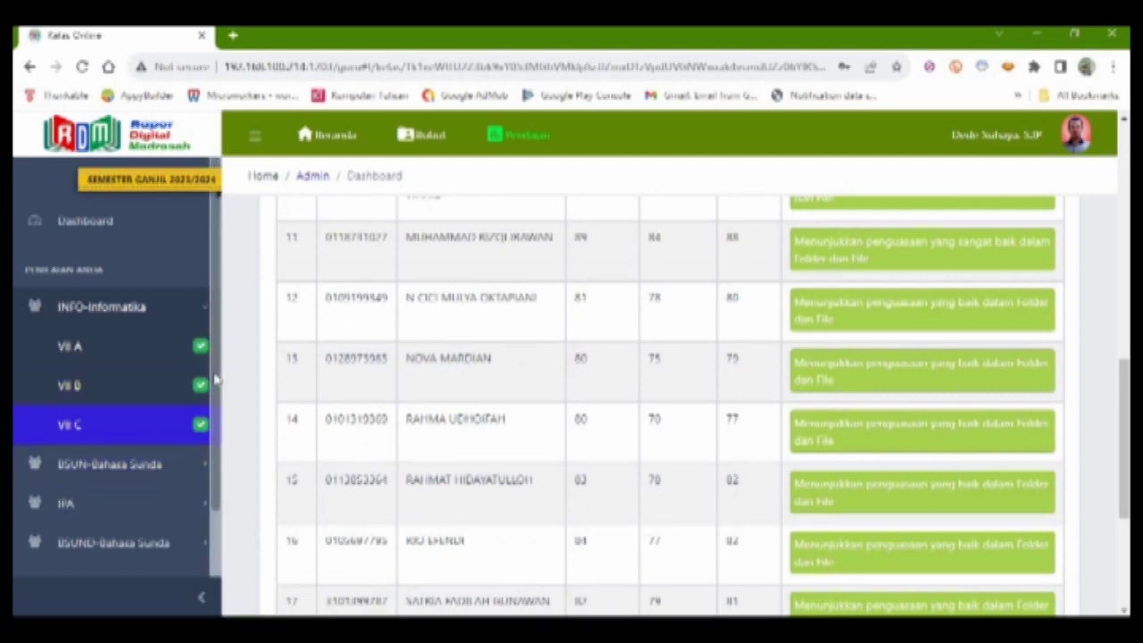
{"action": "scroll", "coordinate": [219, 420], "scroll_direction": "down", "scroll_amount": 2}
{"action": "scroll", "coordinate": [219, 458], "scroll_direction": "down", "scroll_amount": 2}
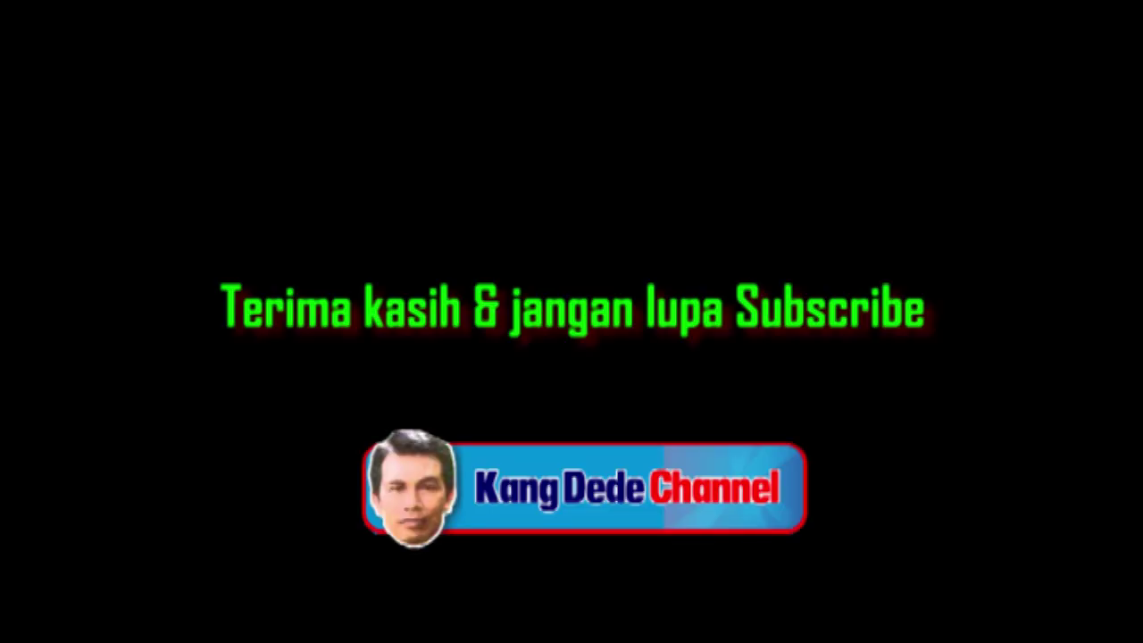